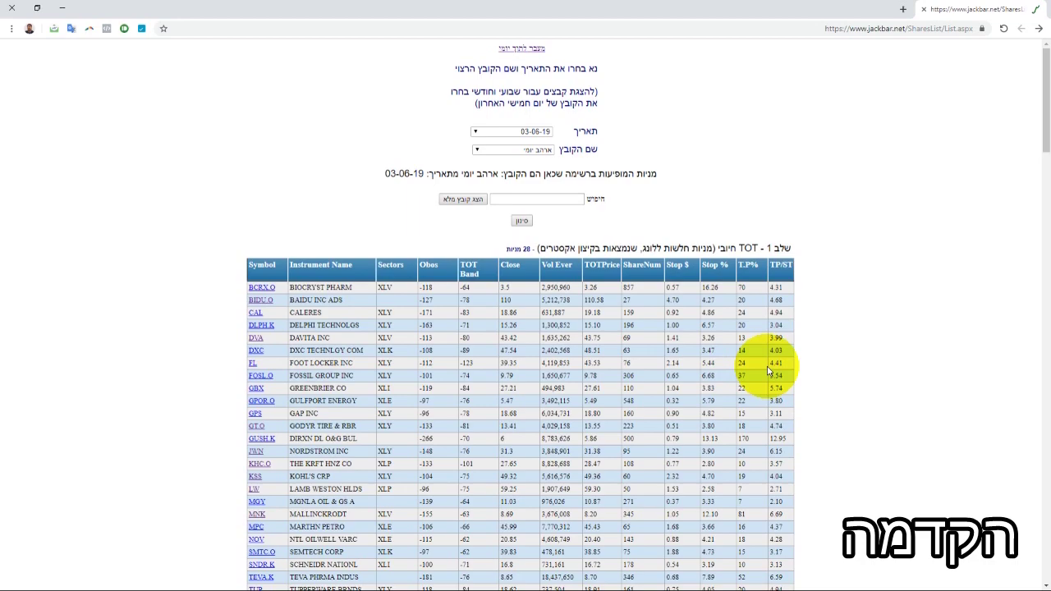
- Look through the 03-06-19 stock list from the stage 1 TOT tables to the stage 2 Support tables
scroll(809, 394, down, 5)
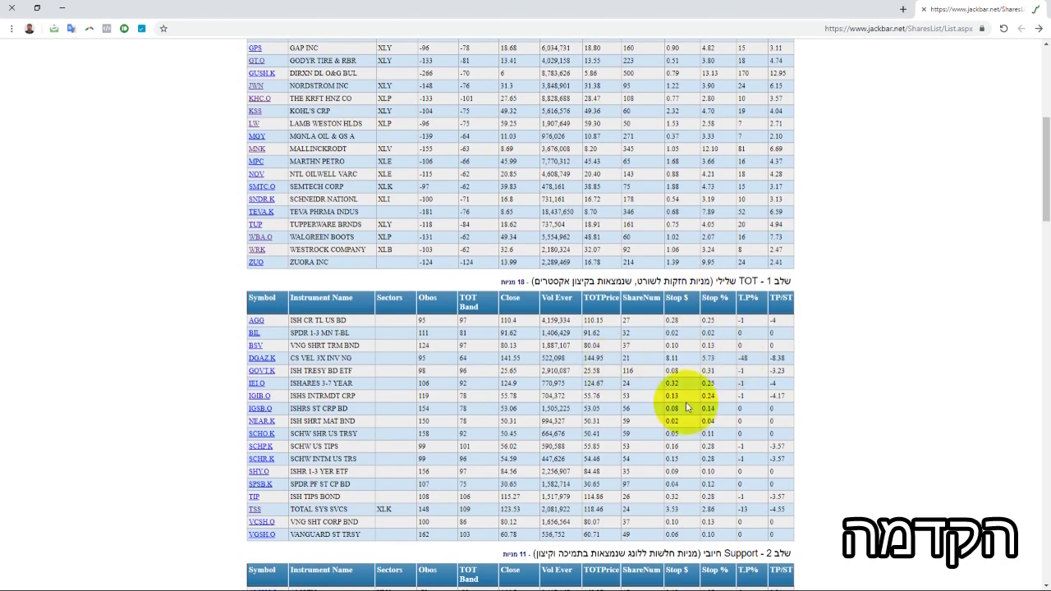
scroll(833, 449, down, 4)
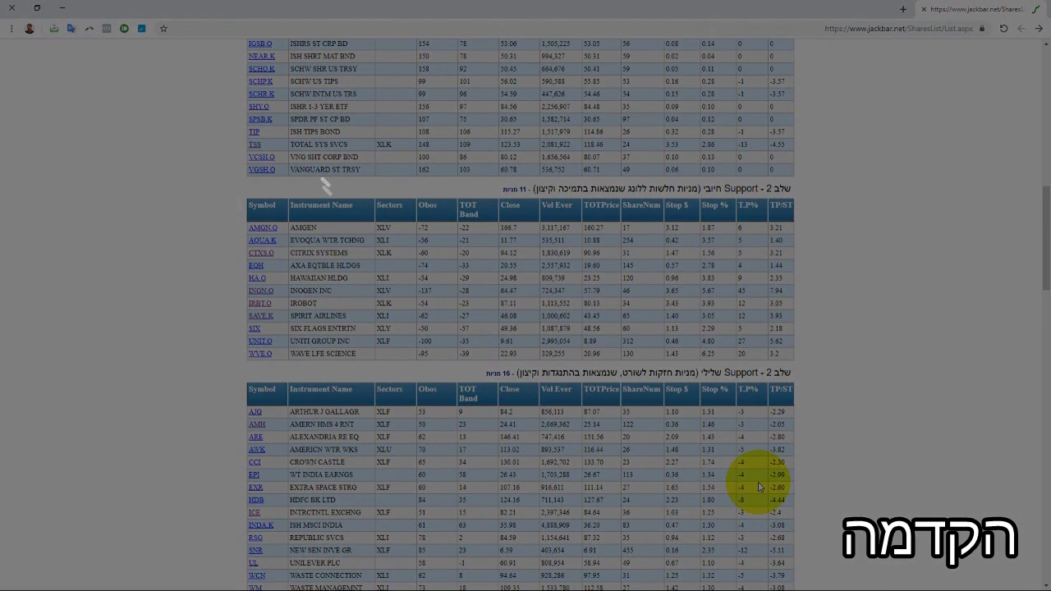
mouse_move(323, 160)
mouse_down()
mouse_move(355, 227)
mouse_move(369, 205)
mouse_move(407, 259)
mouse_move(418, 239)
mouse_move(453, 302)
mouse_up()
mouse_move(451, 342)
mouse_down()
mouse_move(479, 270)
mouse_move(501, 266)
mouse_move(510, 240)
mouse_move(528, 253)
mouse_move(541, 240)
mouse_move(568, 273)
mouse_move(579, 306)
mouse_move(575, 336)
mouse_up()
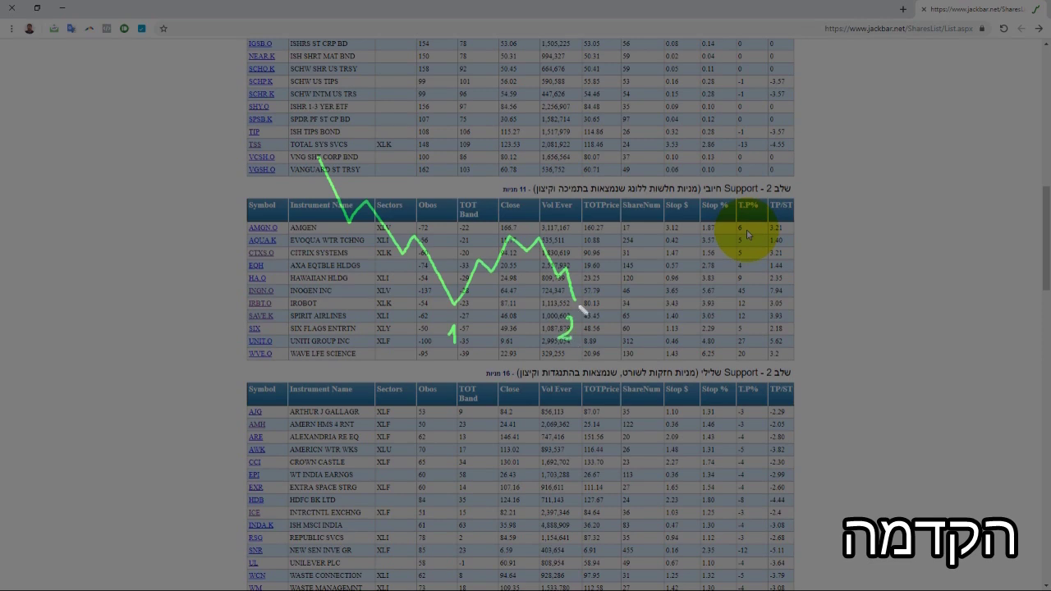
mouse_move(578, 301)
mouse_down()
mouse_move(616, 279)
mouse_move(634, 242)
mouse_up()
mouse_move(623, 297)
mouse_down()
mouse_move(653, 310)
mouse_move(663, 303)
mouse_move(659, 331)
mouse_up()
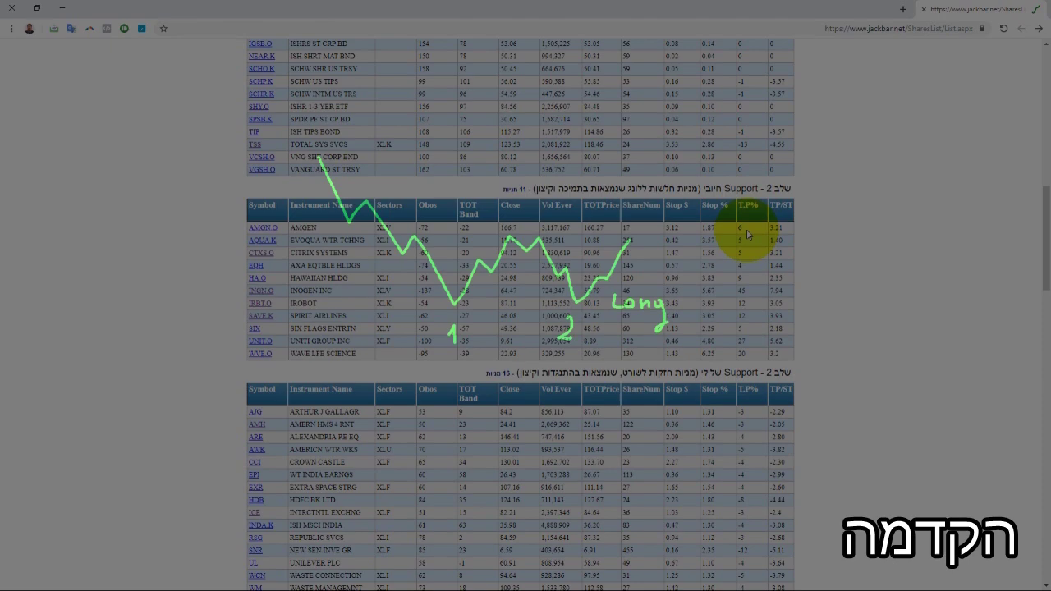
key(Escape)
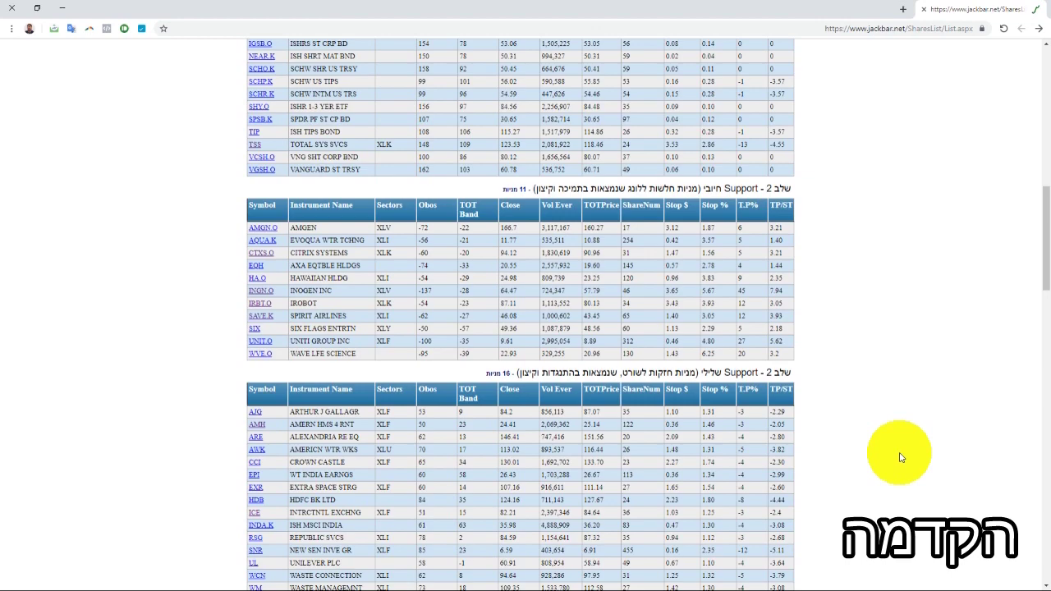
- Look through the rest of the stage 2 Support stocks and the stage 3 Trend tables
scroll(901, 456, down, 4)
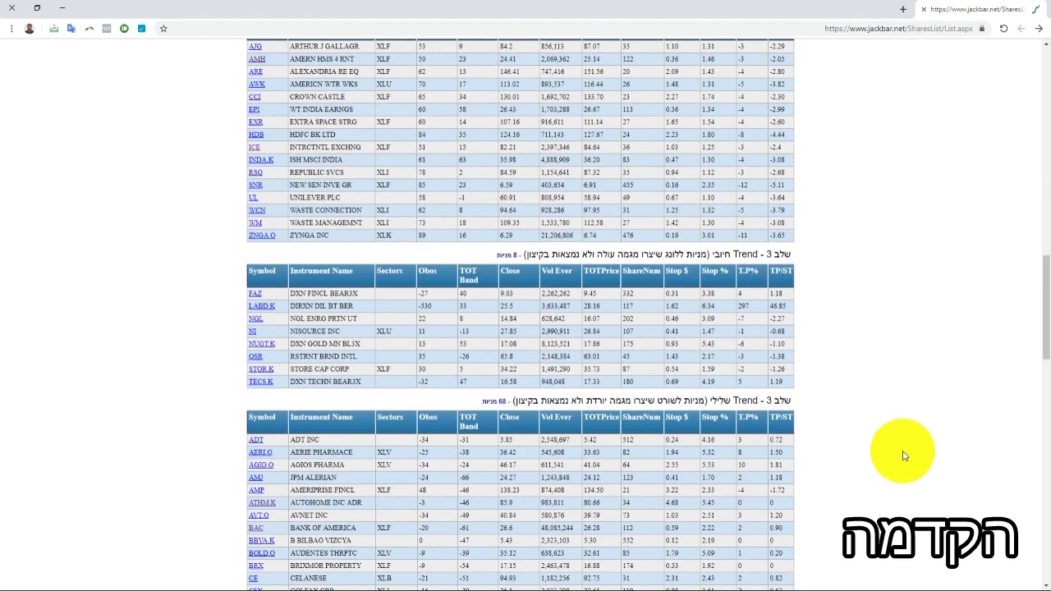
scroll(903, 456, down, 2)
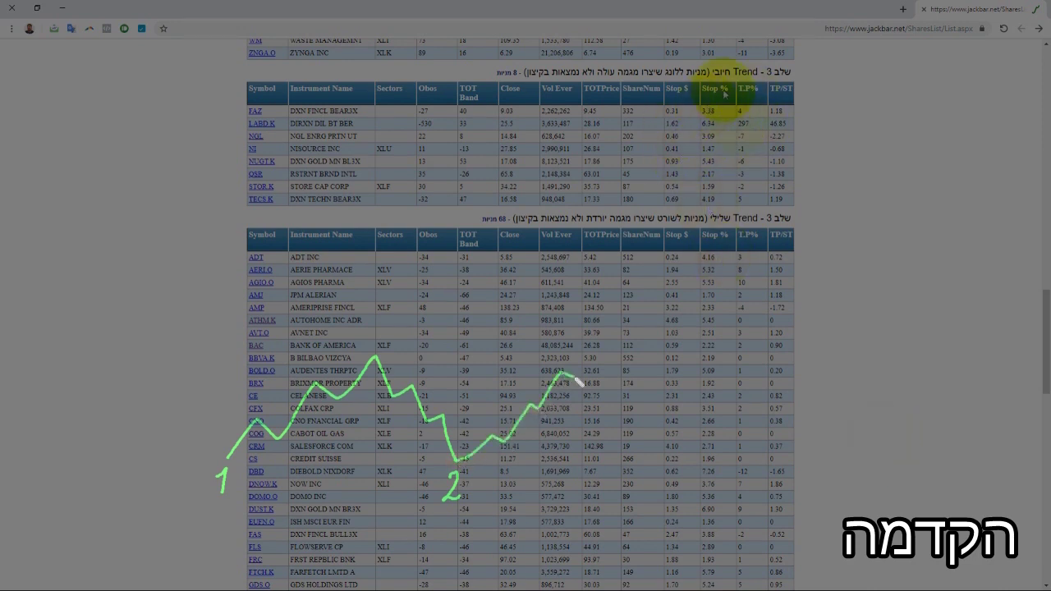
mouse_move(381, 362)
mouse_down()
mouse_move(366, 356)
mouse_move(628, 366)
mouse_move(624, 344)
mouse_move(614, 358)
mouse_up()
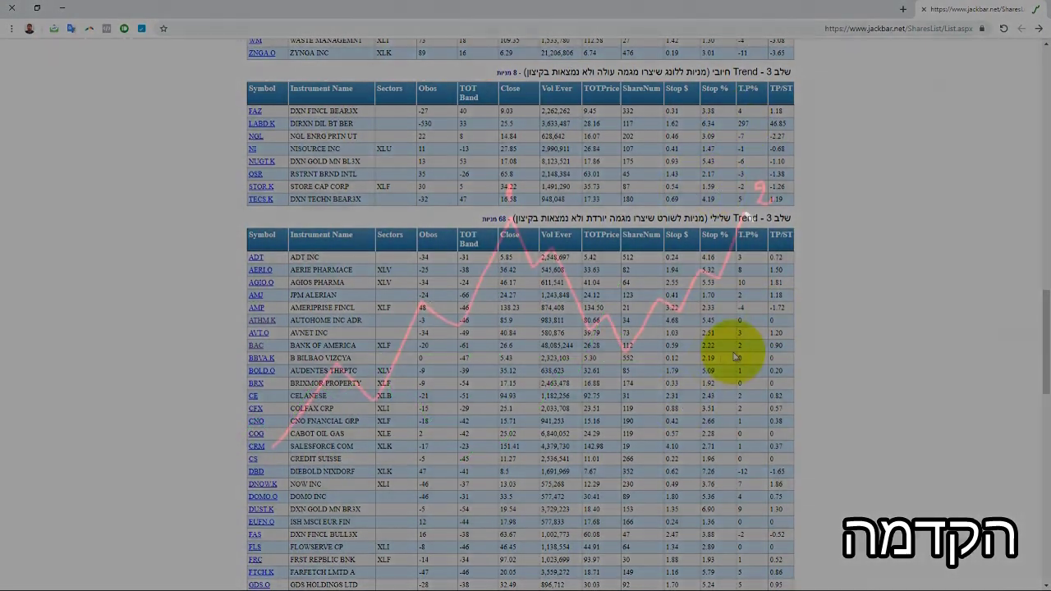
mouse_move(745, 216)
mouse_down()
mouse_move(786, 296)
mouse_move(821, 317)
mouse_move(827, 350)
mouse_move(836, 347)
mouse_move(850, 431)
mouse_up()
drag(621, 357, 736, 356)
drag(757, 354, 827, 352)
drag(848, 354, 872, 354)
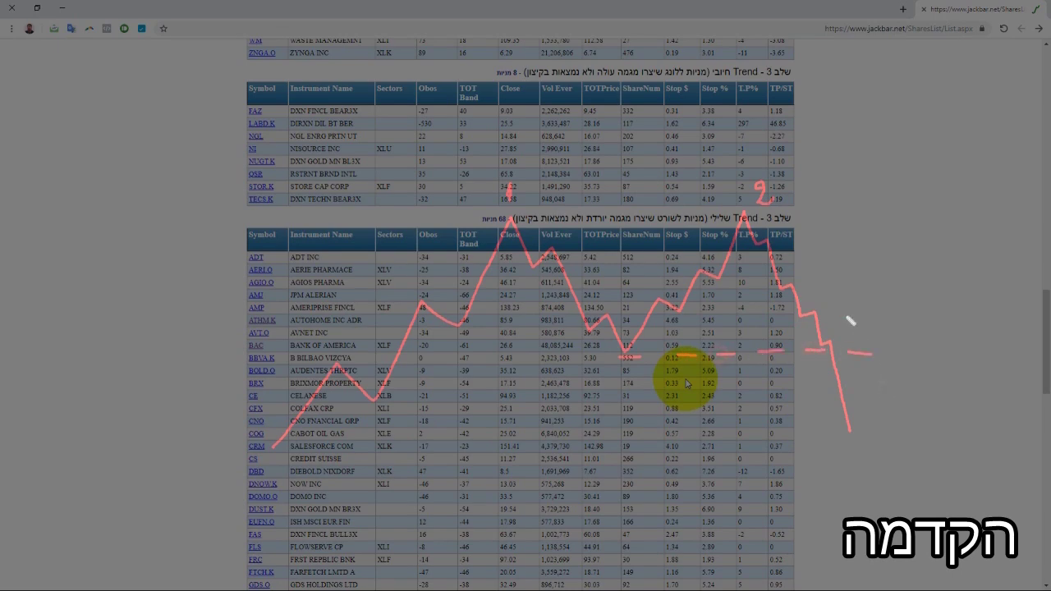
drag(846, 321, 848, 335)
scroll(899, 436, down, 10)
mouse_move(851, 429)
mouse_down()
mouse_move(912, 454)
mouse_move(967, 351)
mouse_up()
drag(881, 354, 901, 353)
drag(922, 353, 985, 351)
mouse_move(970, 317)
mouse_down()
mouse_move(965, 329)
mouse_move(977, 330)
mouse_up()
mouse_move(973, 322)
mouse_down()
mouse_move(972, 357)
mouse_move(973, 326)
mouse_move(965, 379)
mouse_move(964, 358)
mouse_move(1016, 406)
mouse_up()
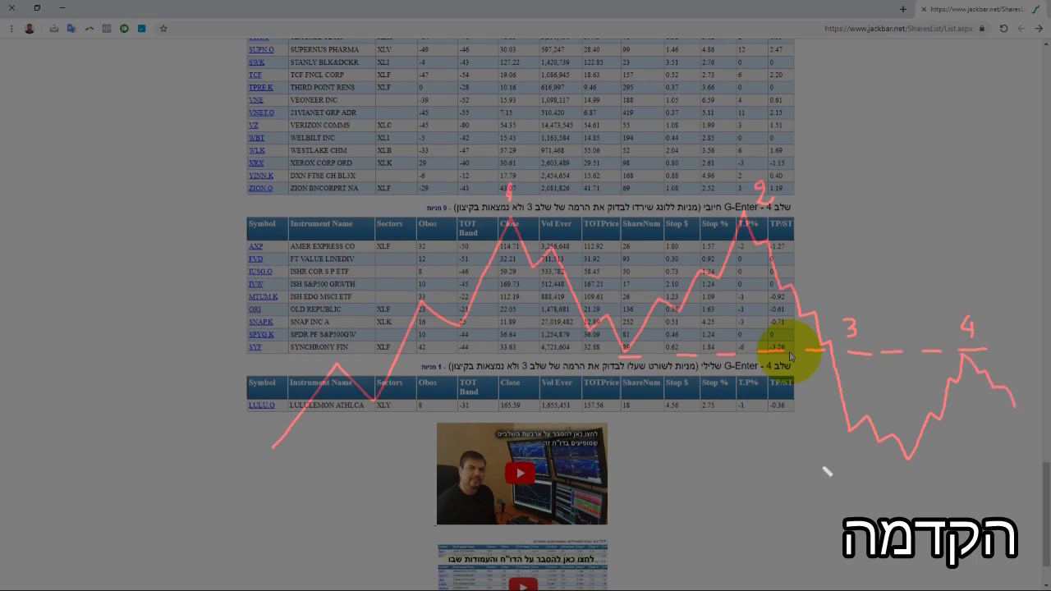
key(Escape)
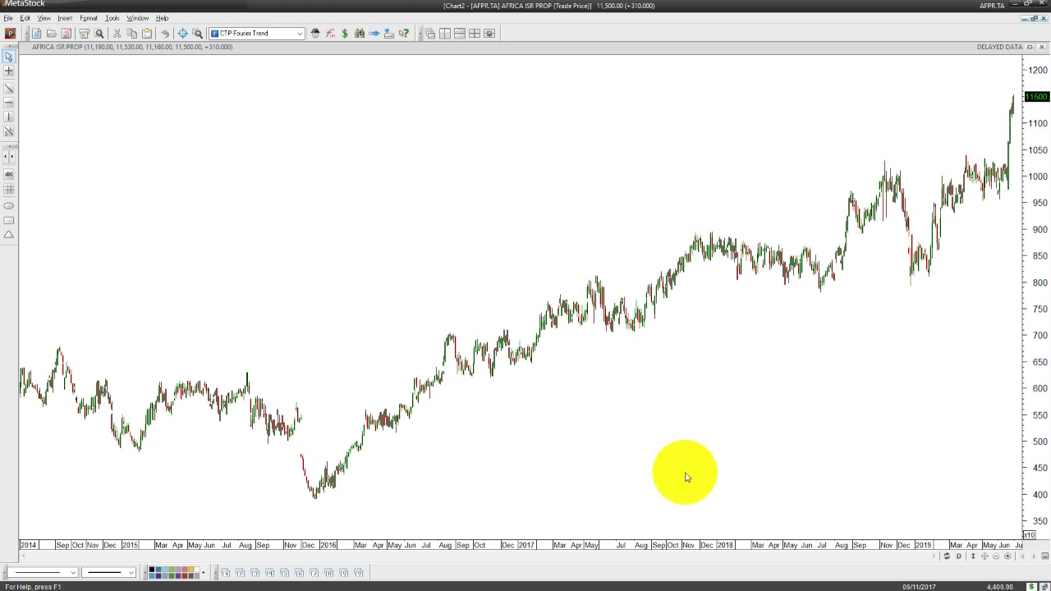
- On the Africa Isr Prop chart in MetaStock, draw a horizontal line at the April 2019 high, about 10,400
scroll(699, 486, up, 8)
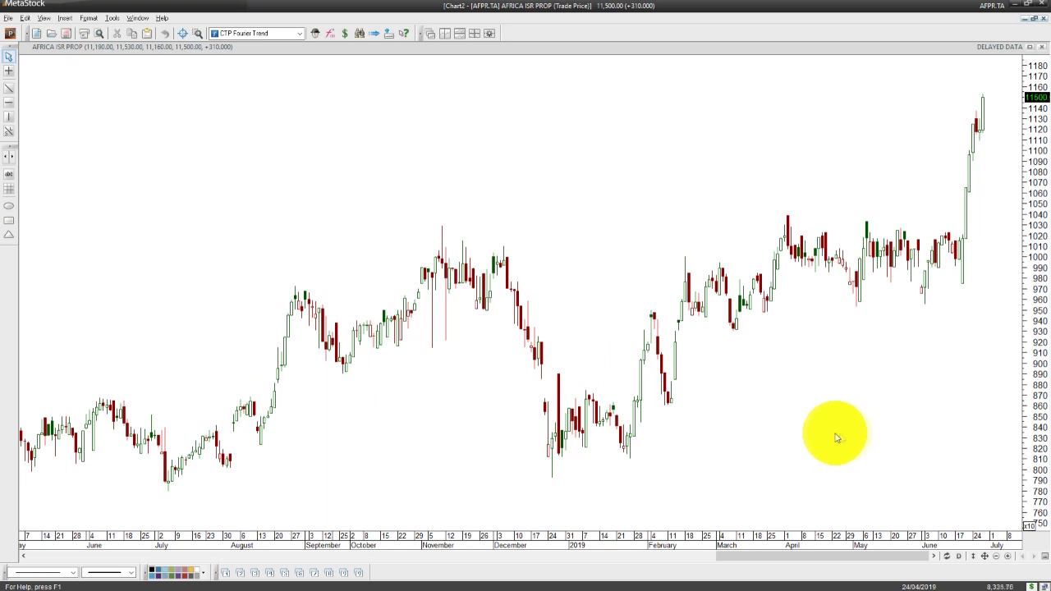
click(9, 102)
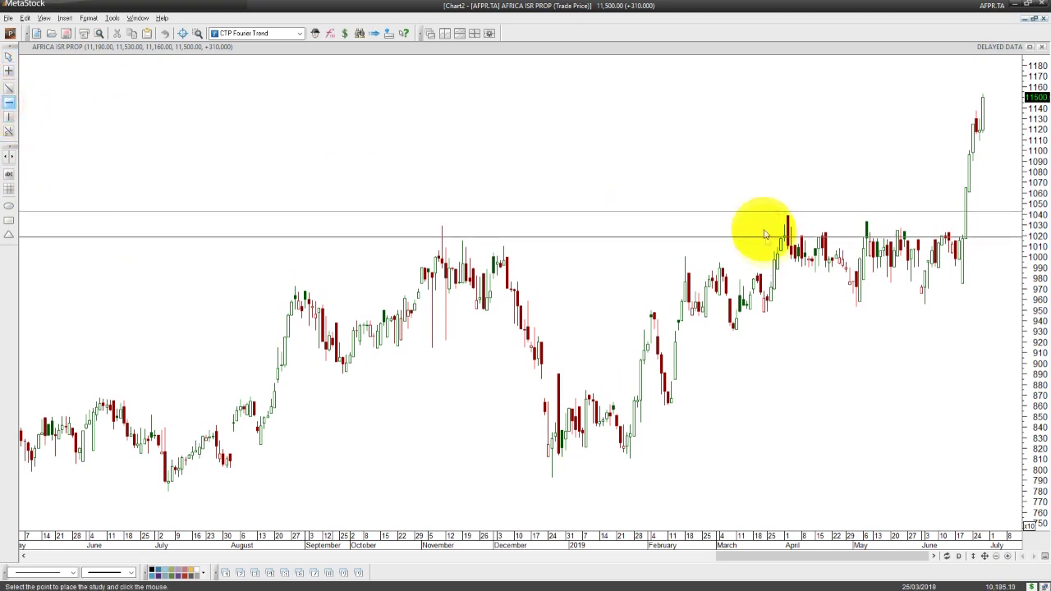
click(790, 217)
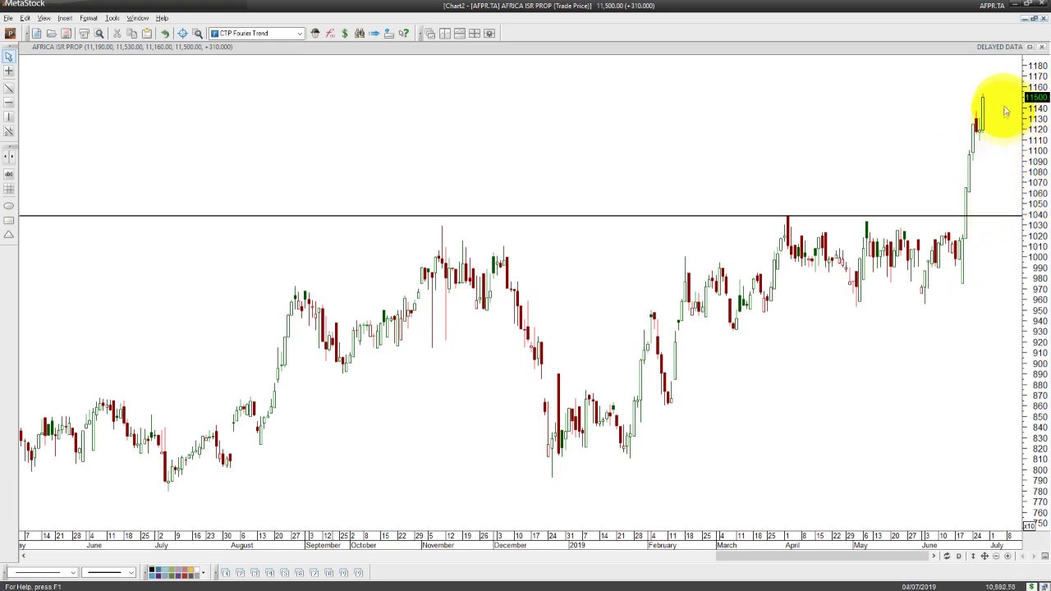
mouse_move(928, 301)
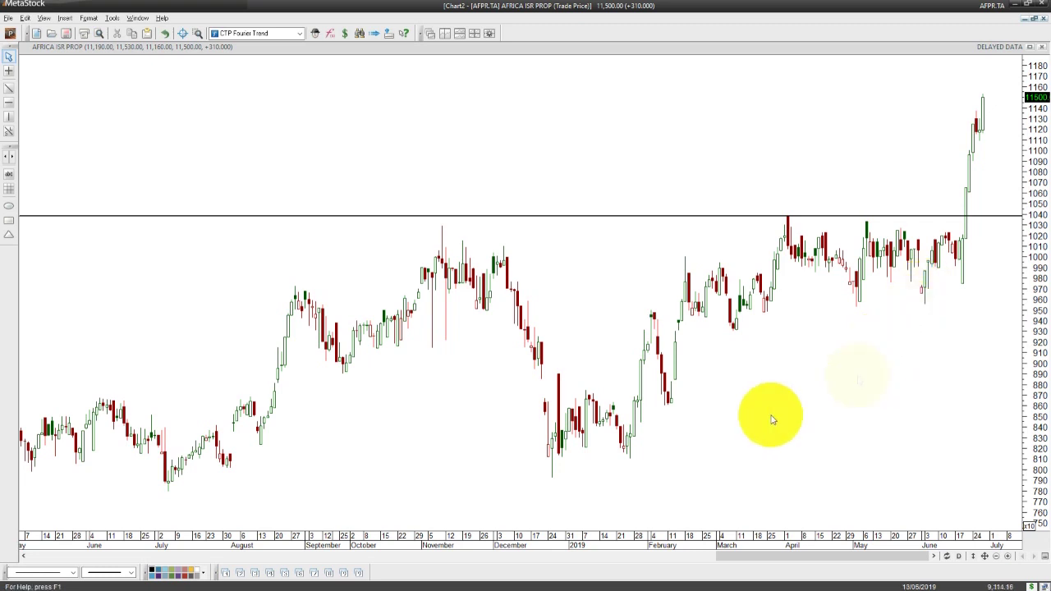
- Show Africa Isr Prop in the three-timeframe CTP True layout and in the daily chart with MQ Momentum and MQ Value Charts
click(269, 573)
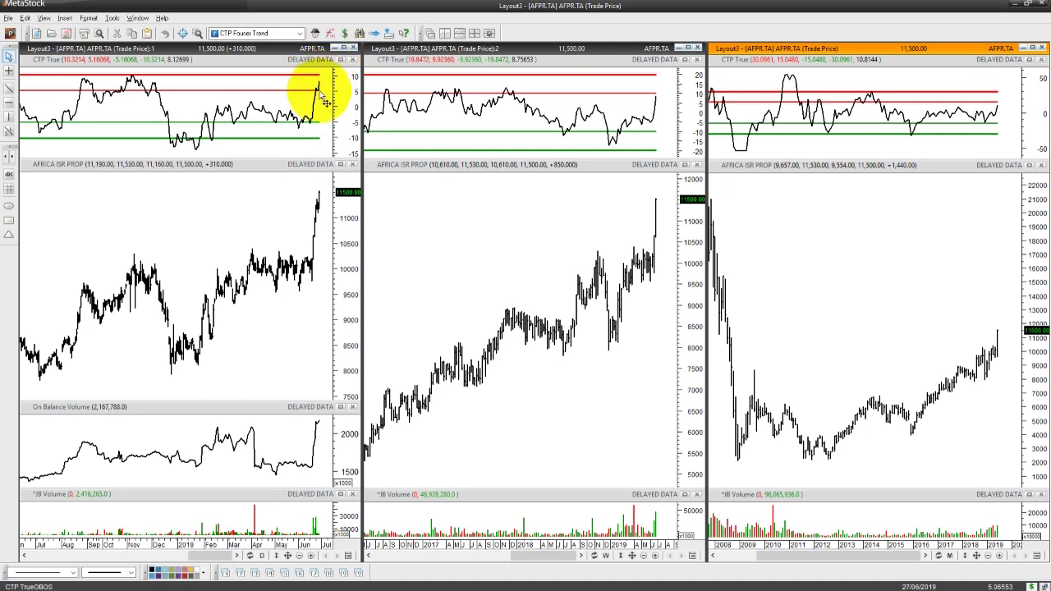
mouse_move(326, 103)
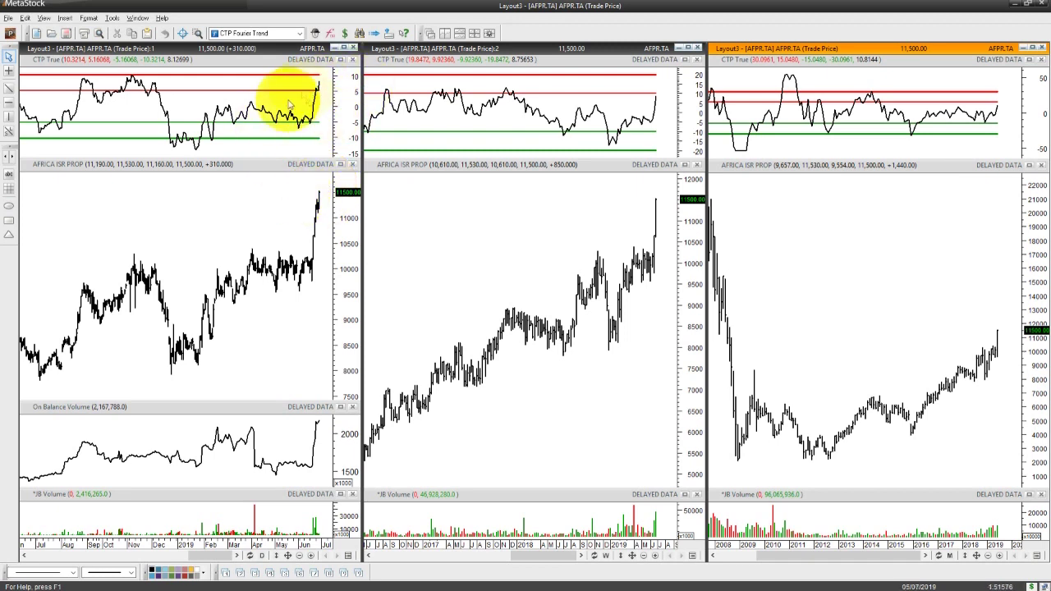
mouse_move(320, 133)
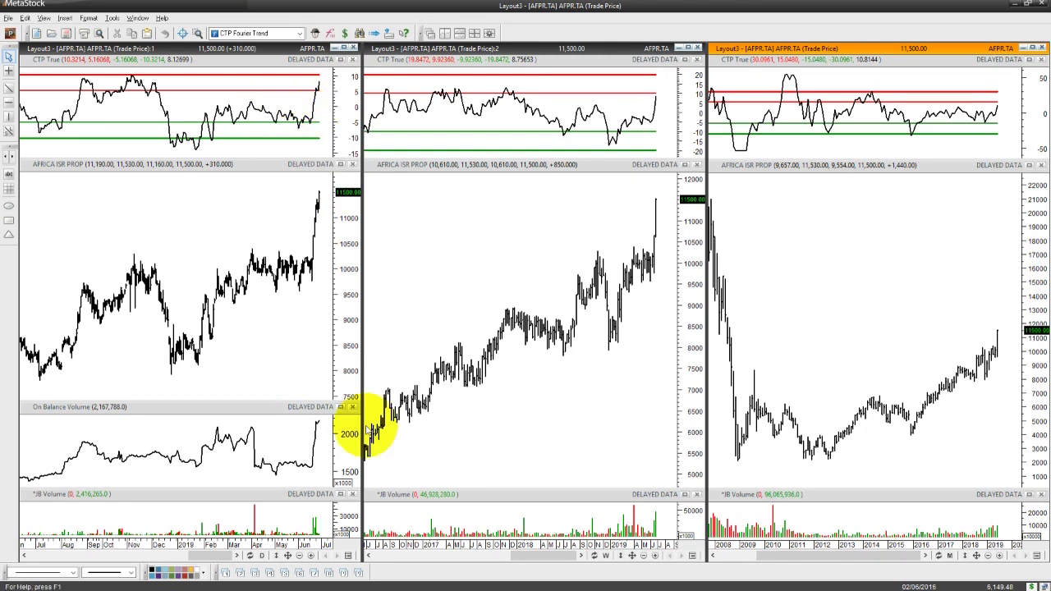
click(333, 575)
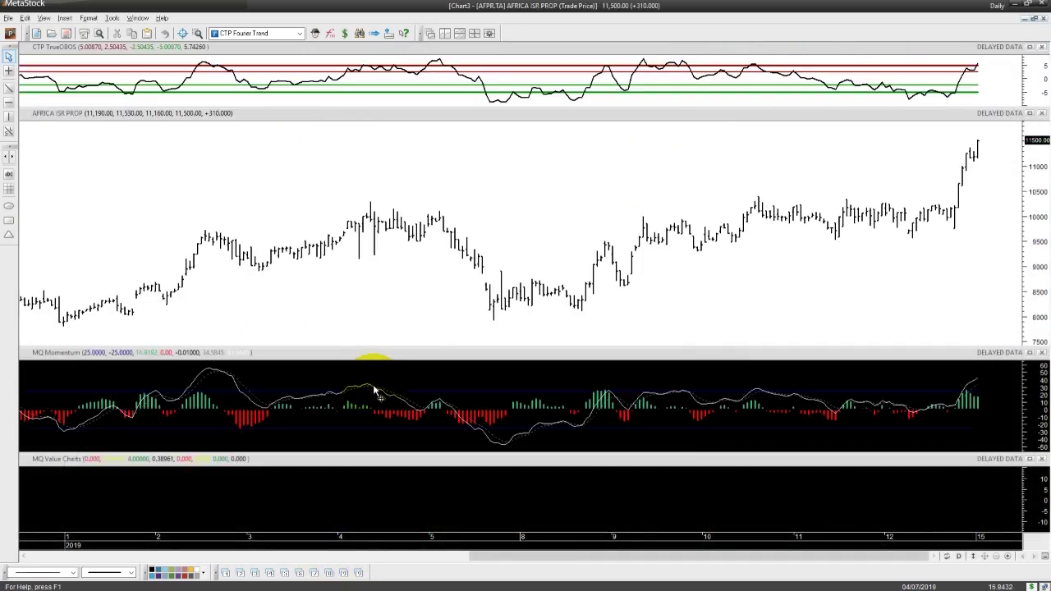
- Draw a horizontal line on the Delek Automotive chart at the early May 2019 high, about 1,650
scroll(402, 450, up, 5)
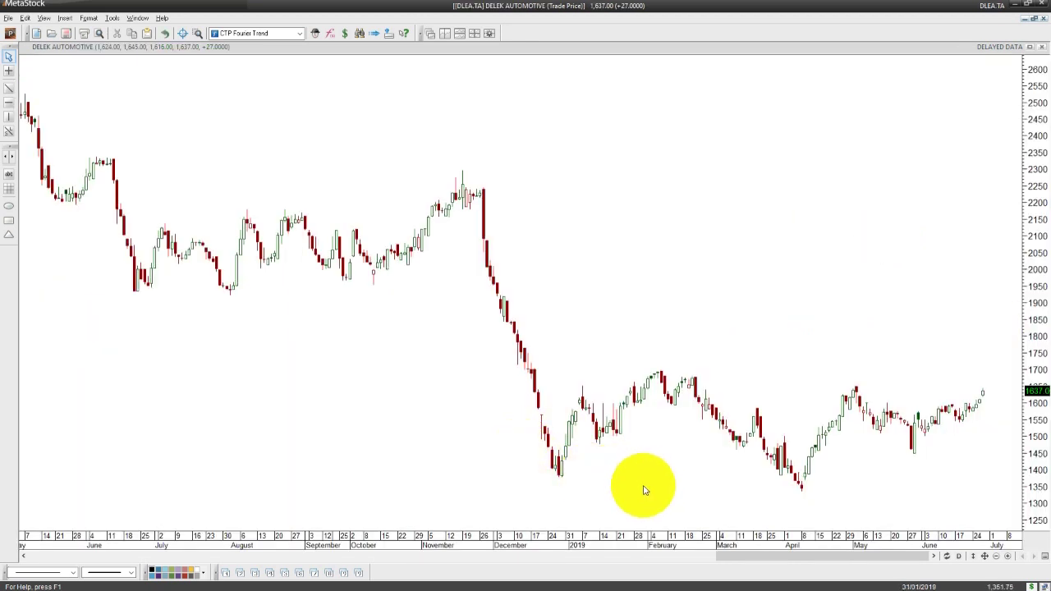
scroll(645, 490, up, 8)
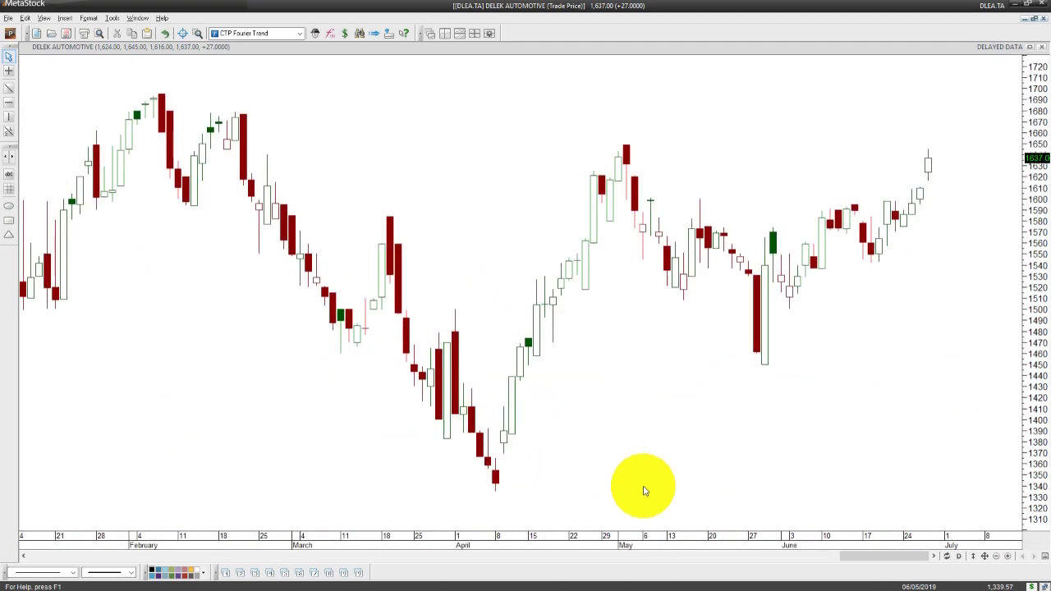
scroll(645, 490, up, 1)
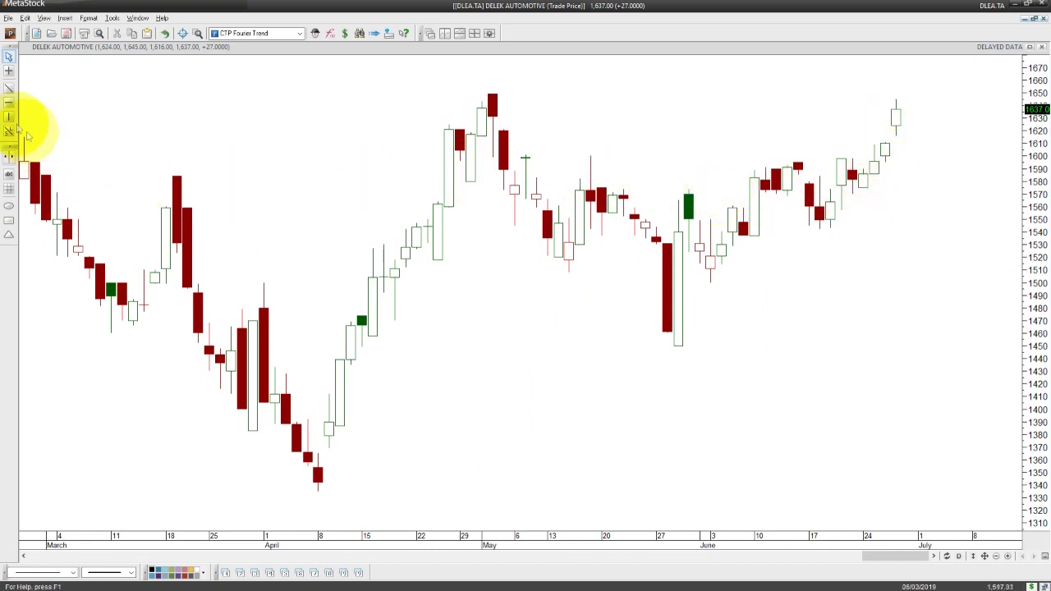
click(9, 104)
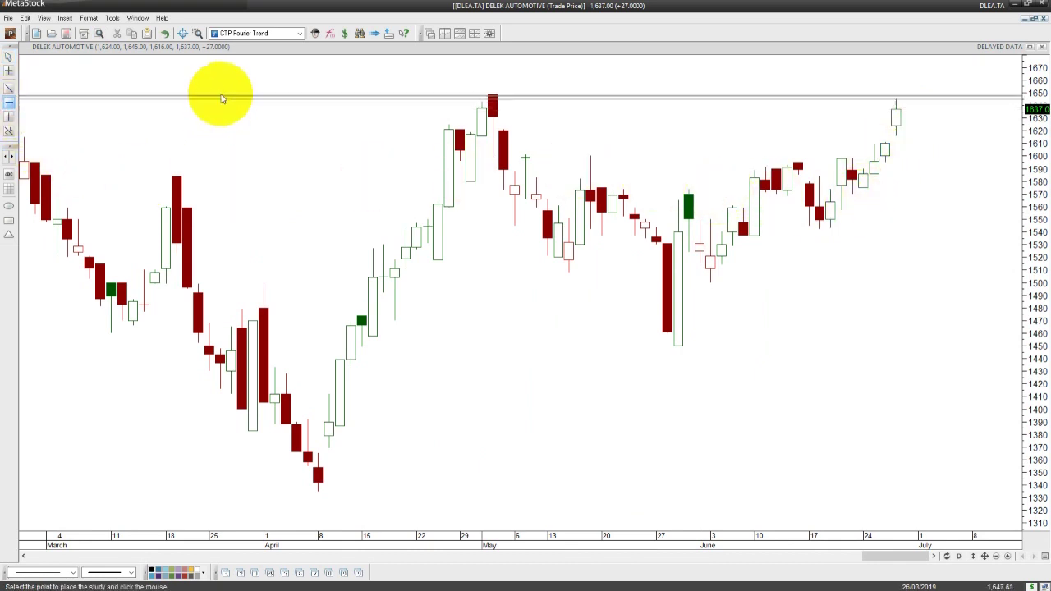
click(225, 96)
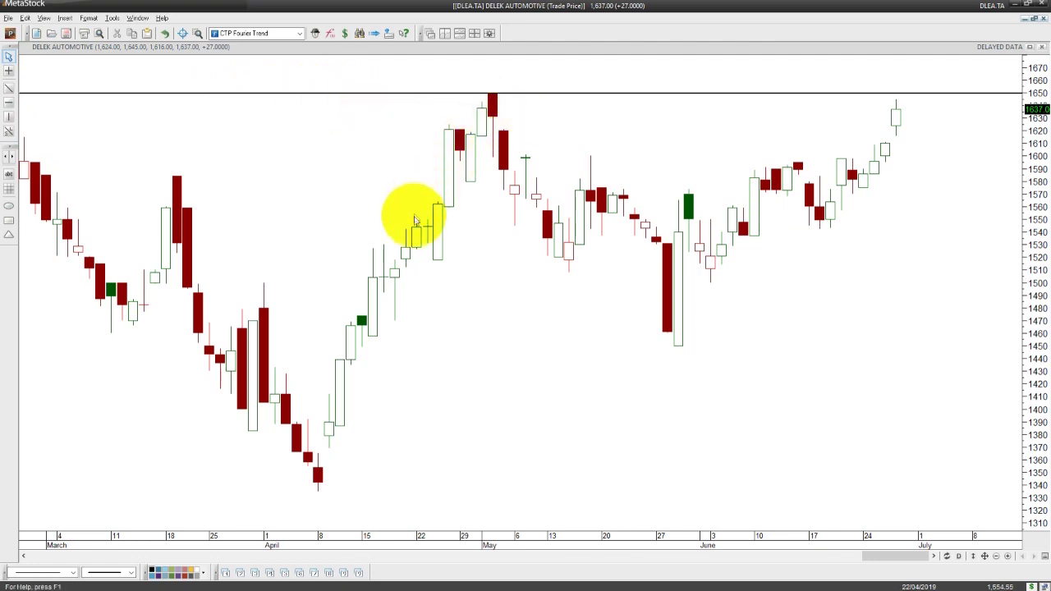
- Raise the horizontal line on the Delek Automotive chart to the February 2019 high
scroll(503, 376, up, 5)
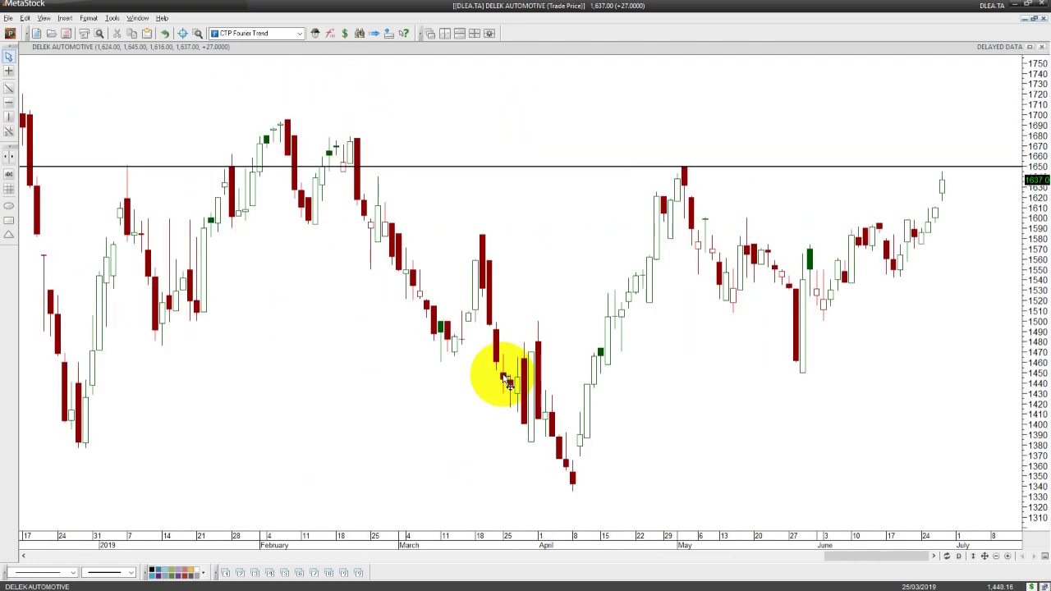
scroll(503, 376, up, 3)
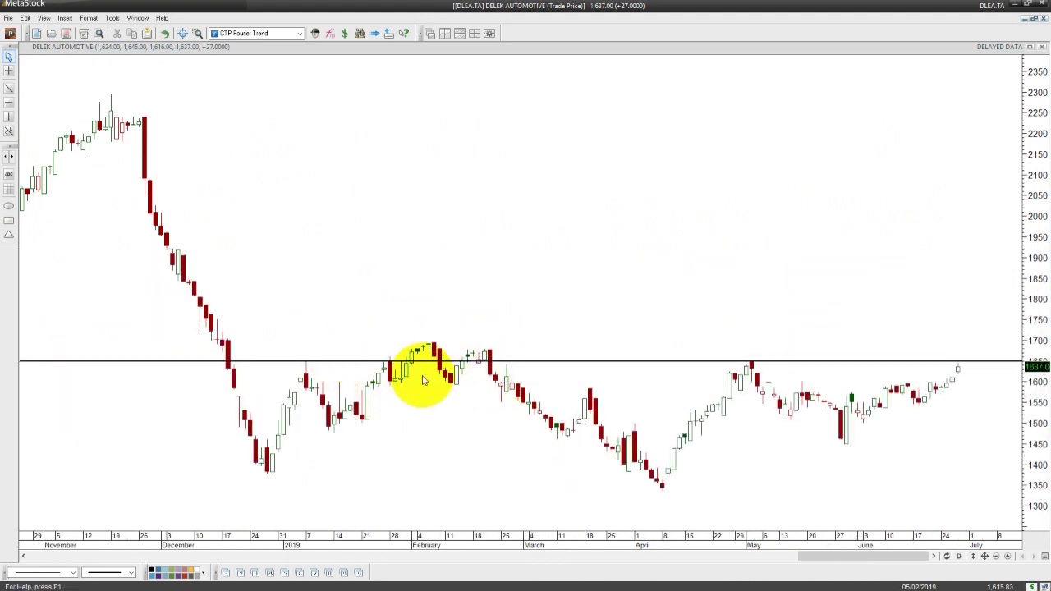
drag(383, 360, 379, 342)
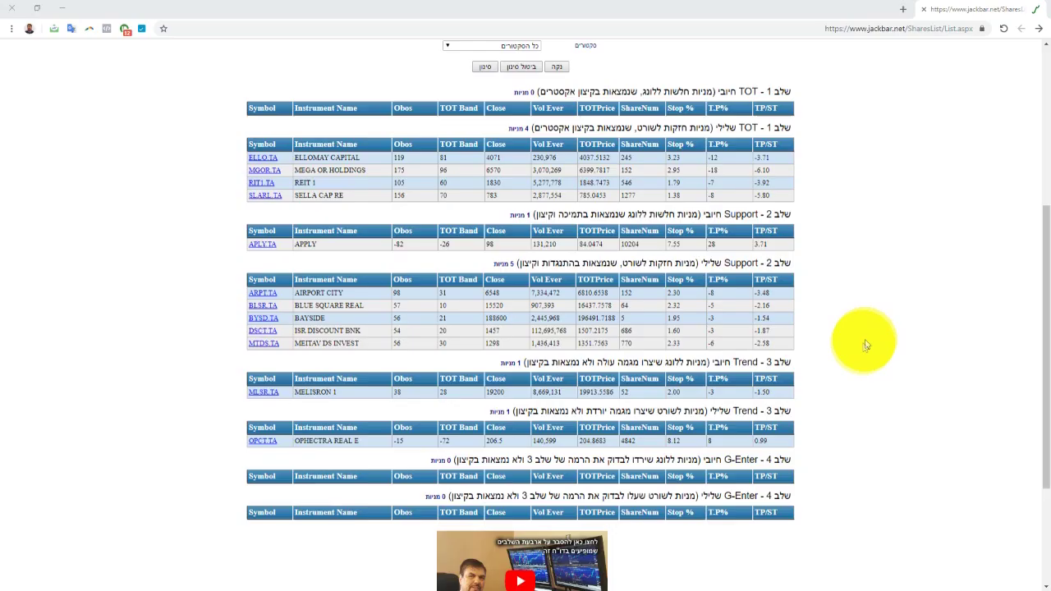
- In the jackbar.net stock list, load the מניות ישראל שיטת איצמוקו file for 30-06-19 and sort it by Score from highest to lowest
scroll(865, 345, up, 4)
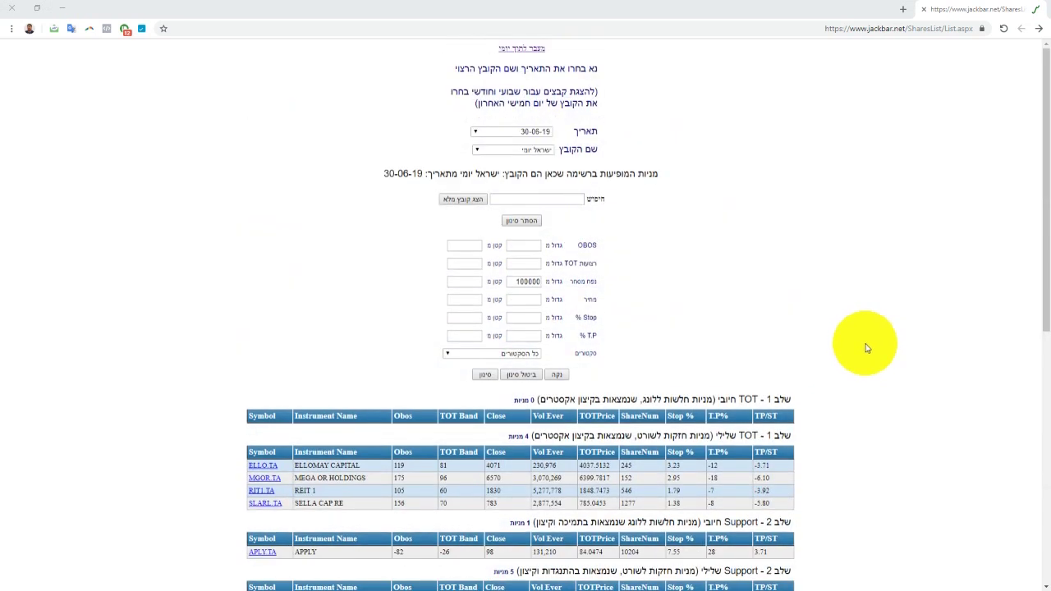
click(538, 153)
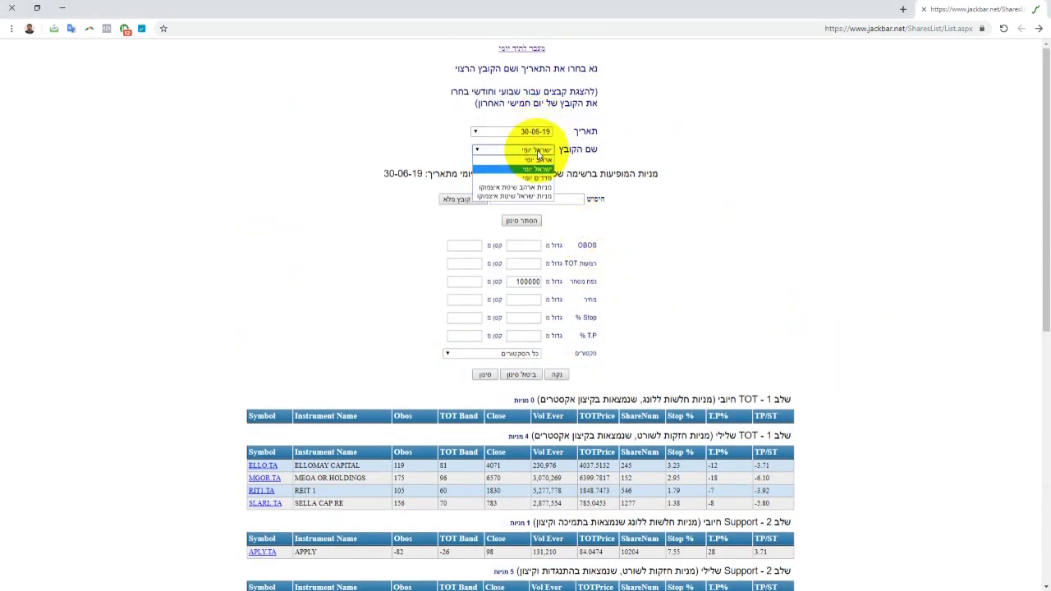
click(523, 197)
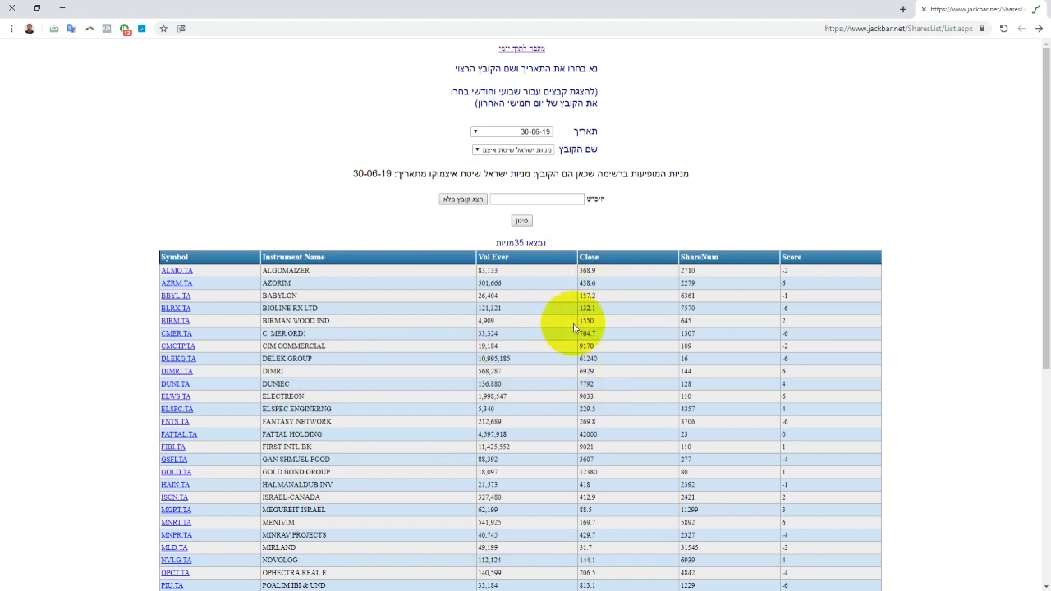
click(791, 257)
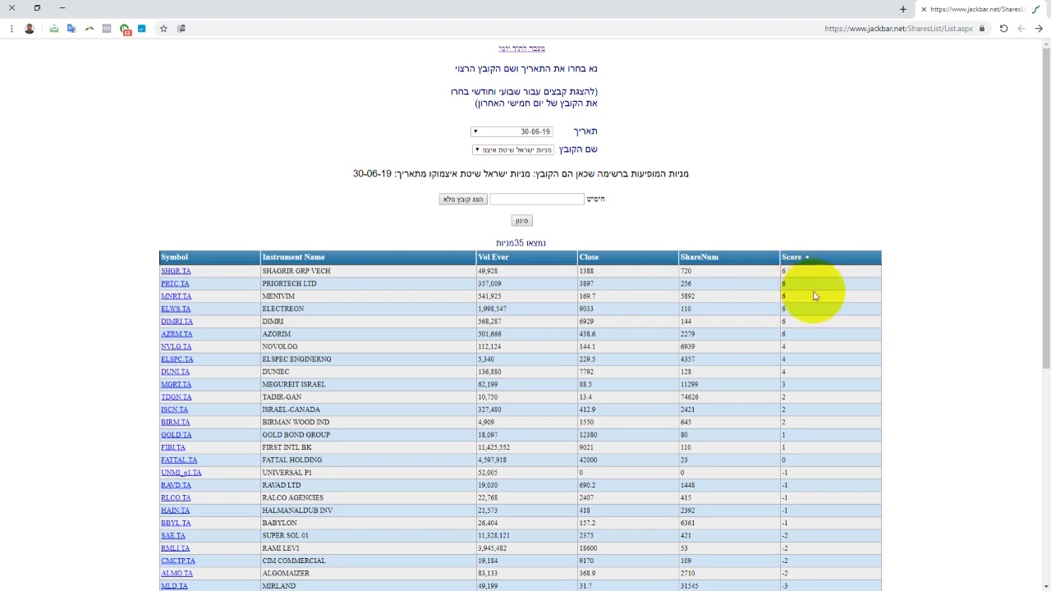
- Filter the stock list to trading volumes greater than 100000
click(527, 223)
click(528, 281)
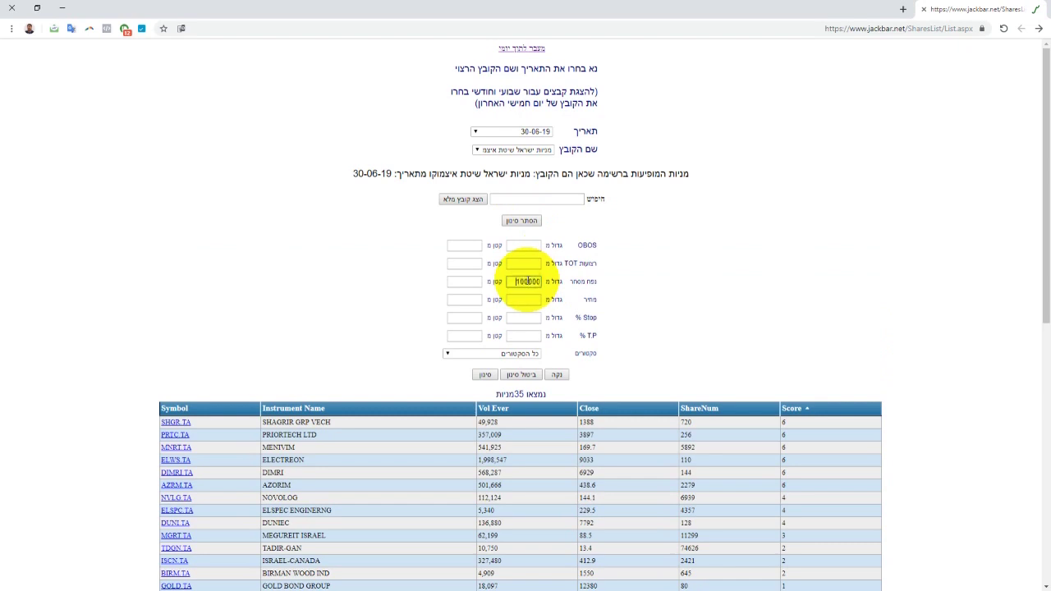
text(100000)
click(485, 375)
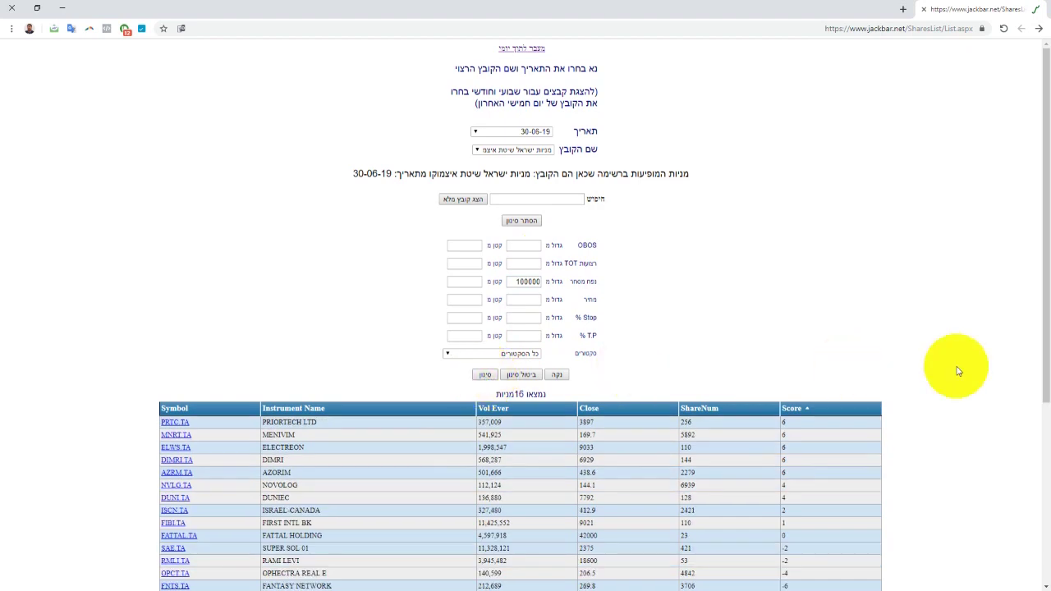
- Switch to the Azorim chart in MetaStock and draw a horizontal line at the April 2019 highs, about 440
scroll(956, 371, down, 2)
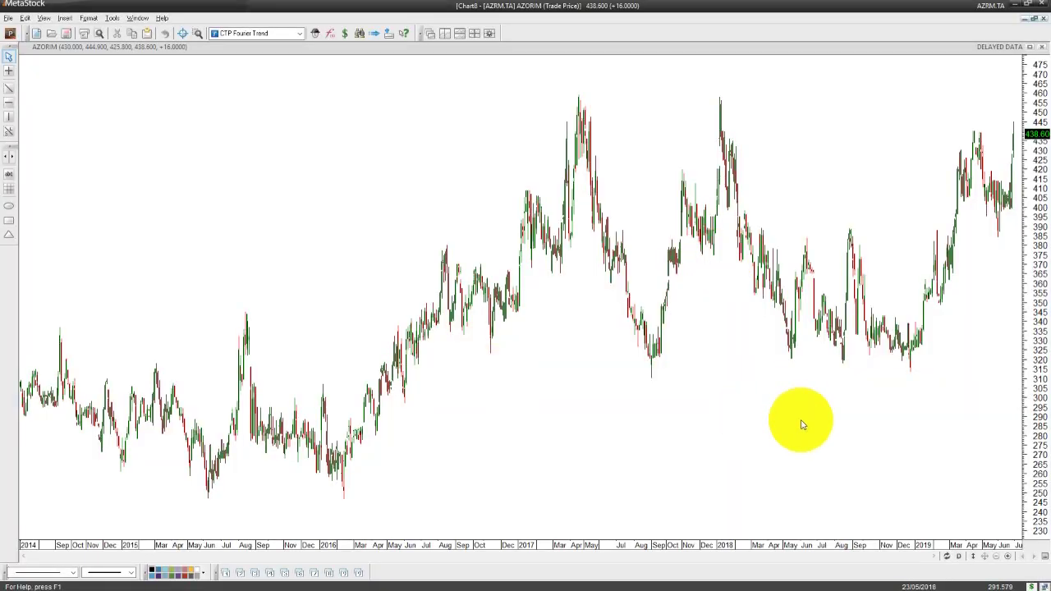
scroll(795, 466, up, 5)
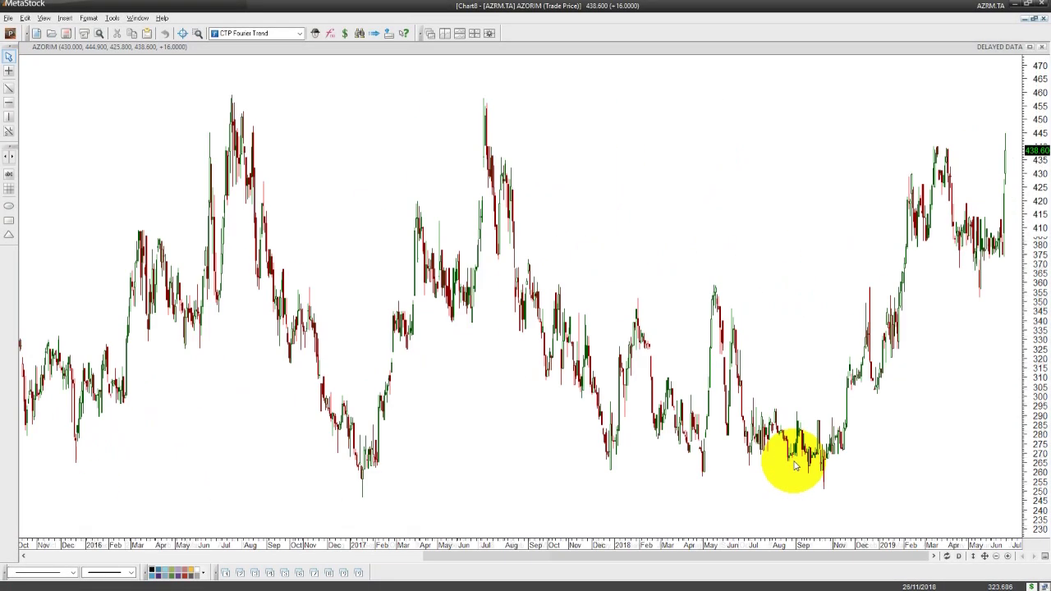
scroll(795, 466, up, 4)
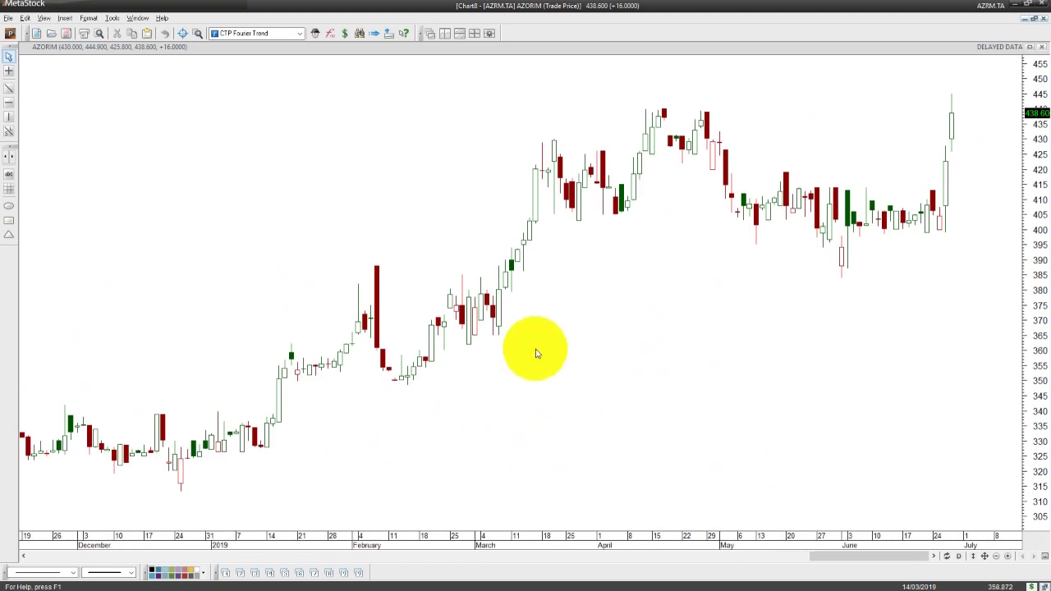
click(10, 102)
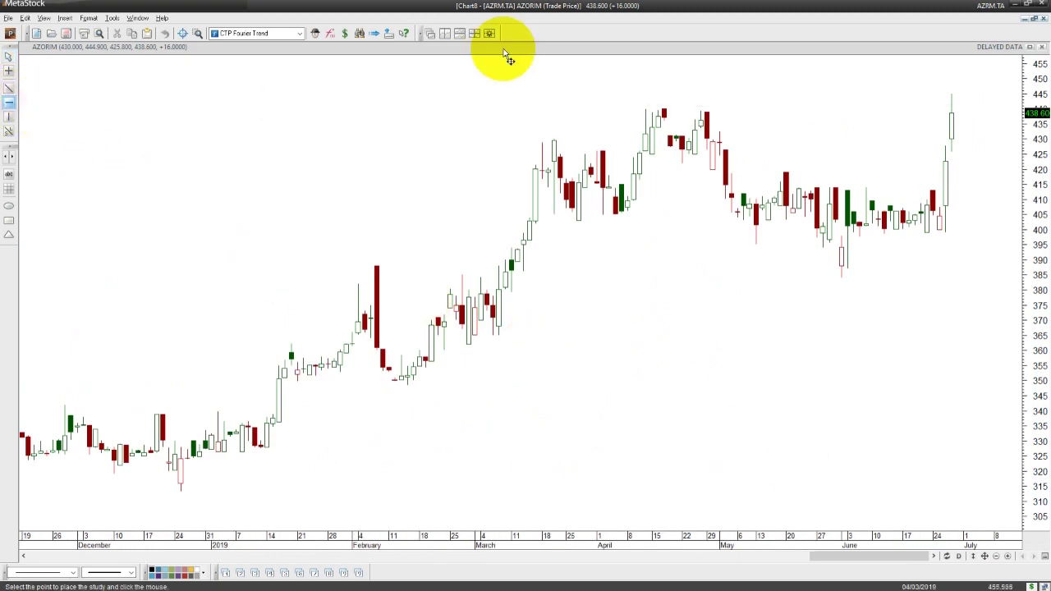
click(494, 109)
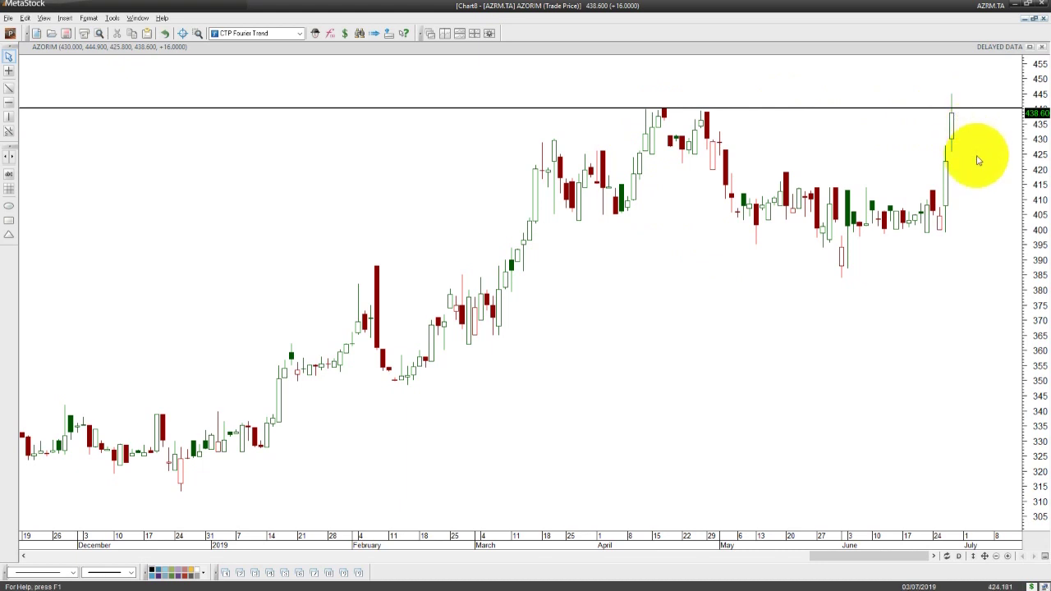
- Try the horizontal line on the Azorim chart at about 419 and return it to the April 2019 highs
mouse_move(945, 171)
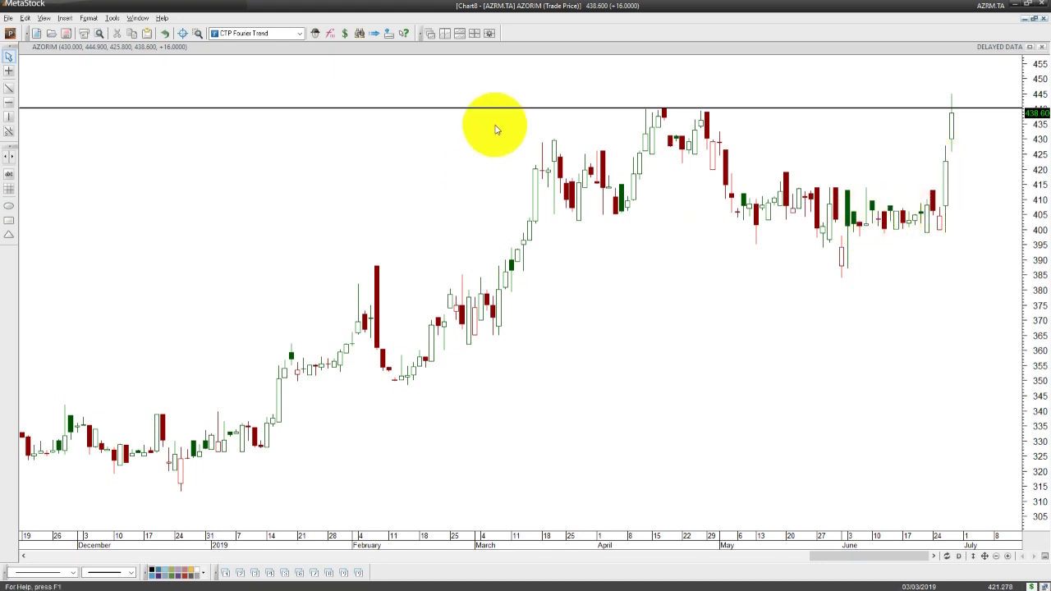
mouse_move(501, 109)
mouse_down()
mouse_move(485, 189)
mouse_move(488, 172)
mouse_up()
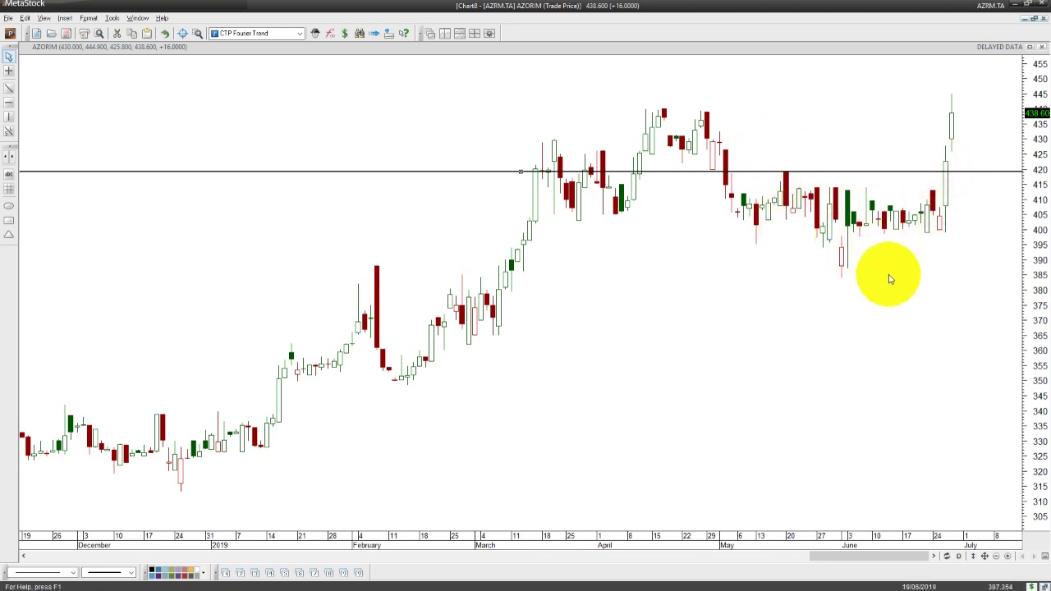
click(693, 114)
click(692, 114)
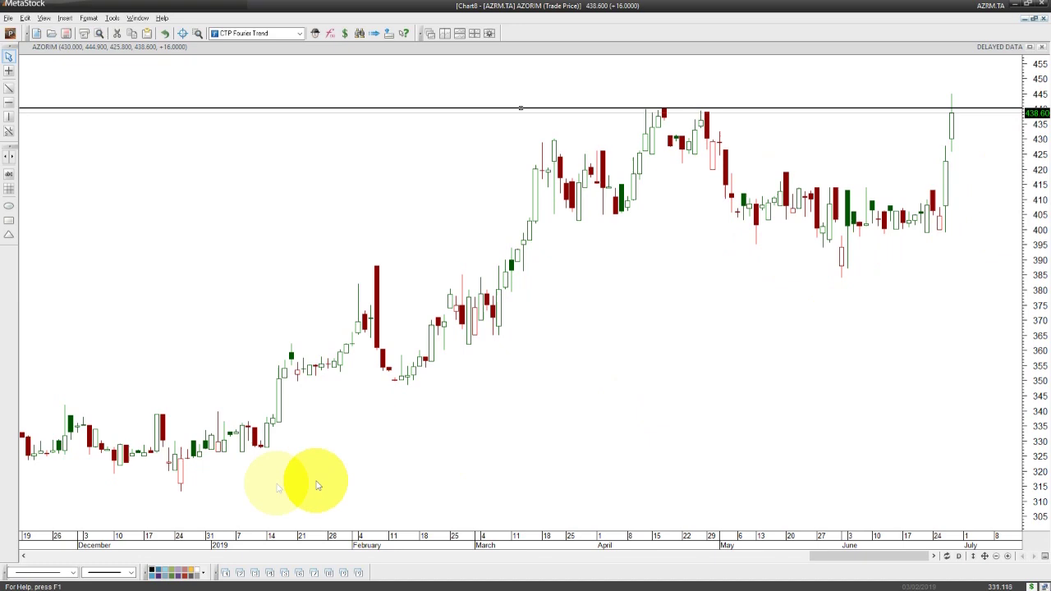
- Add a second horizontal line on the Azorim chart at the January 2018 high, about 458
scroll(654, 427, down, 2)
scroll(656, 428, down, 3)
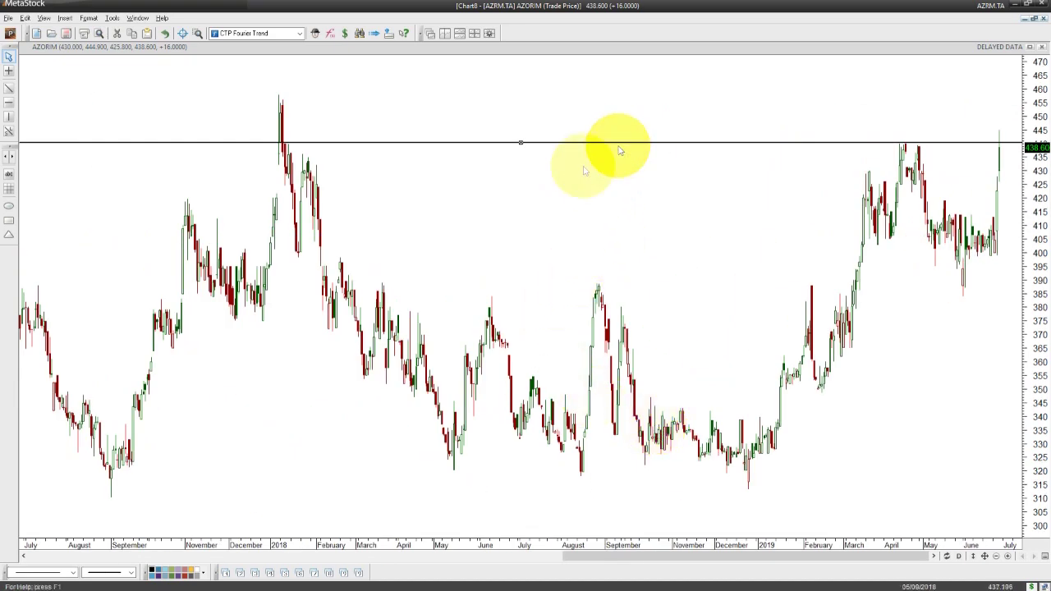
click(9, 102)
click(223, 94)
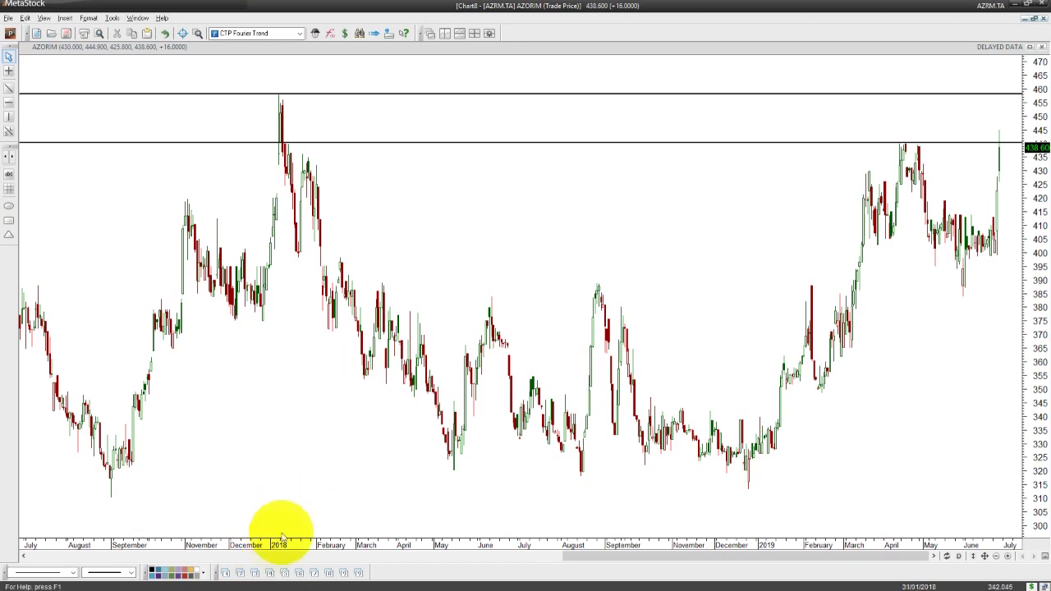
- Open Azorim in the daily, weekly and monthly layout and draw a horizontal line at the weekly chart's 2017 high, about 460
click(269, 572)
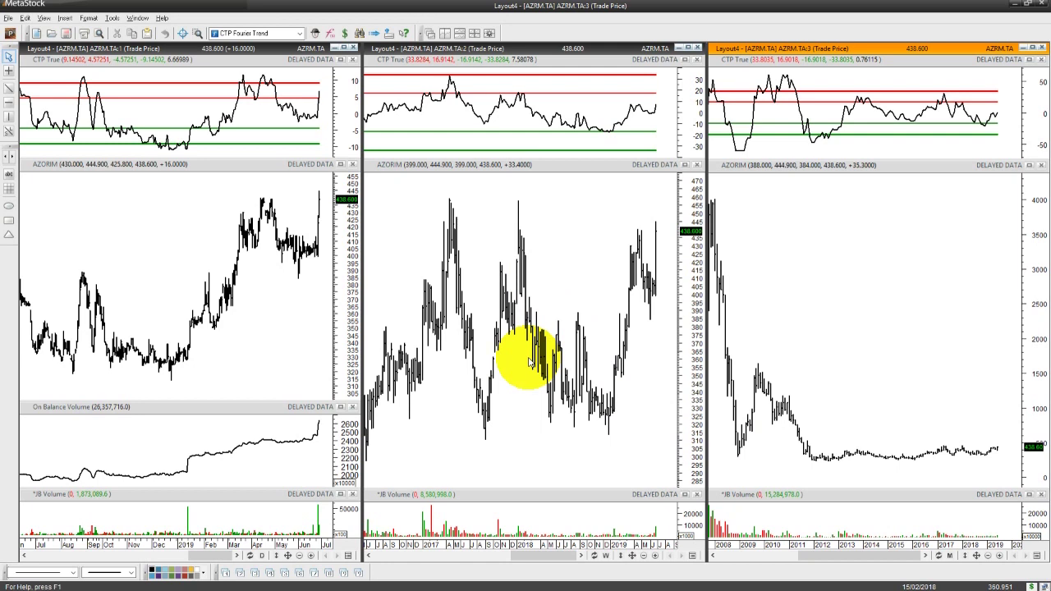
click(9, 102)
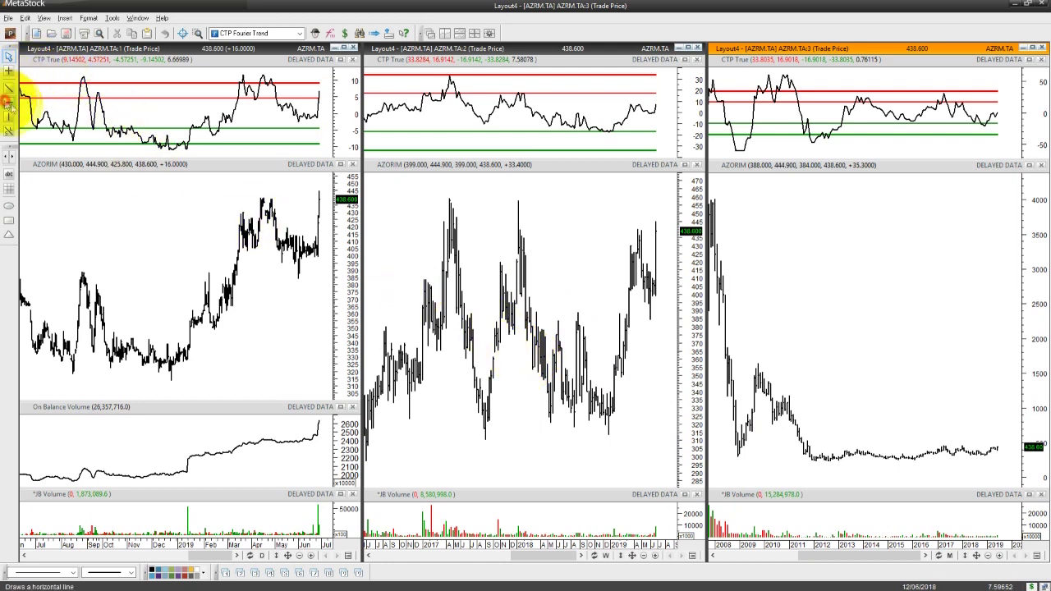
click(453, 199)
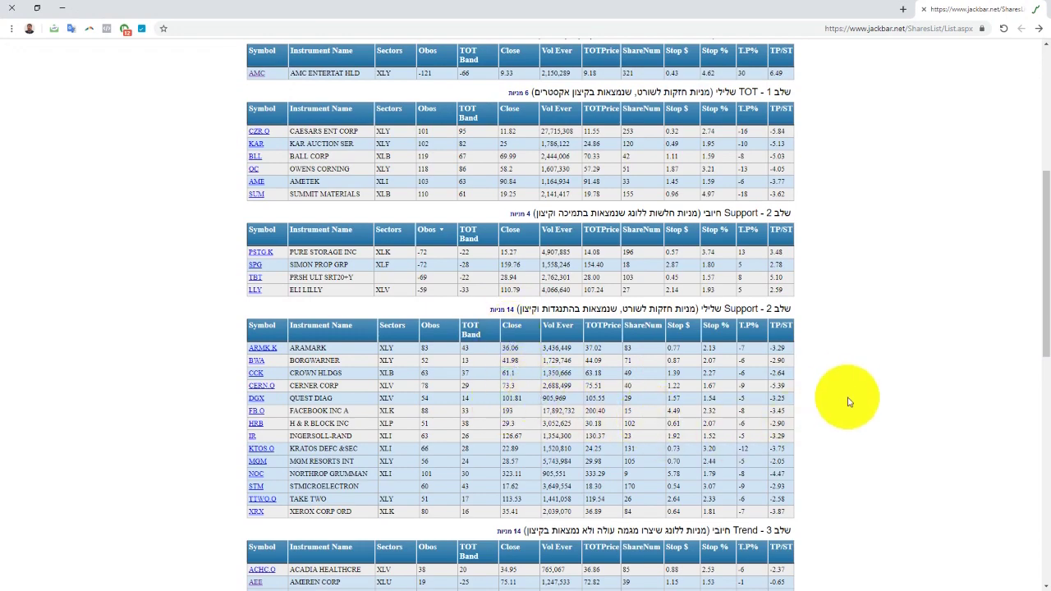
- On jackbar.net, filter the ארהב יומי list for 01-07-19 to volumes above 1000000 and a minimum price, keeping Stop % between 1.5 and 6
scroll(850, 399, up, 4)
double_click(528, 280)
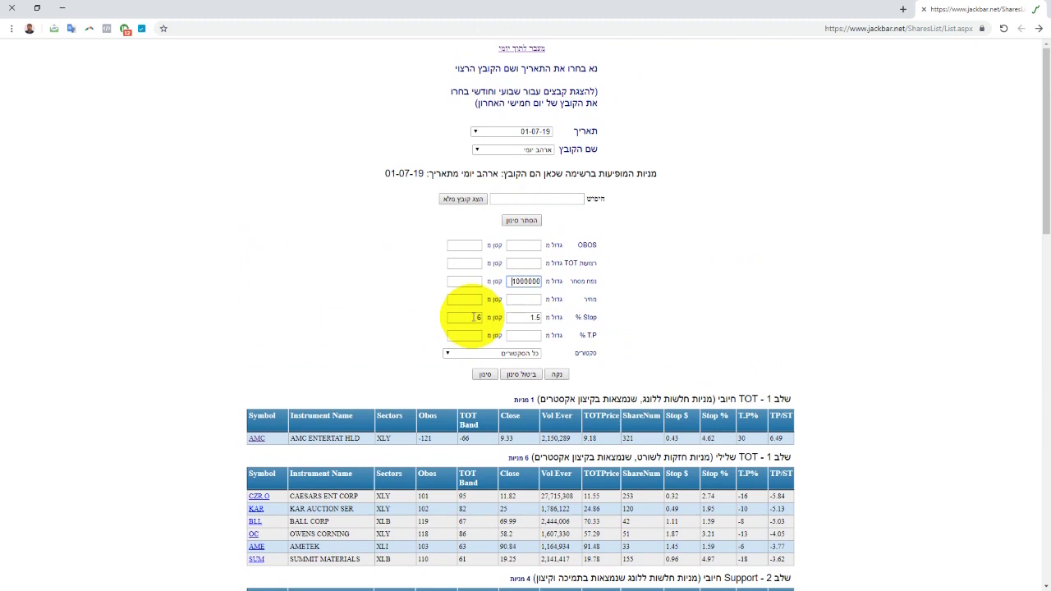
click(530, 299)
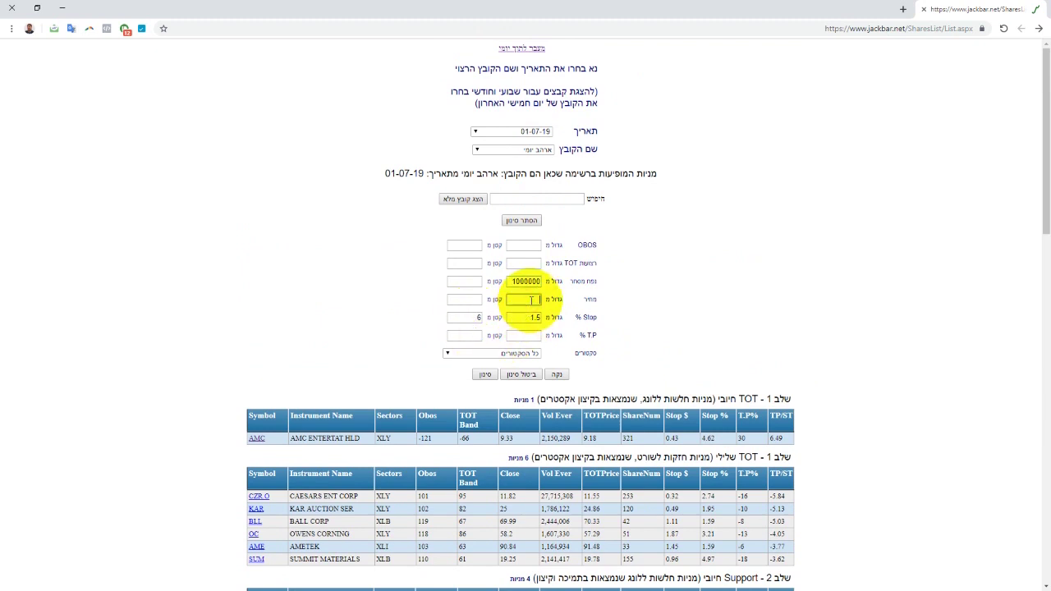
click(486, 374)
scroll(889, 416, down, 5)
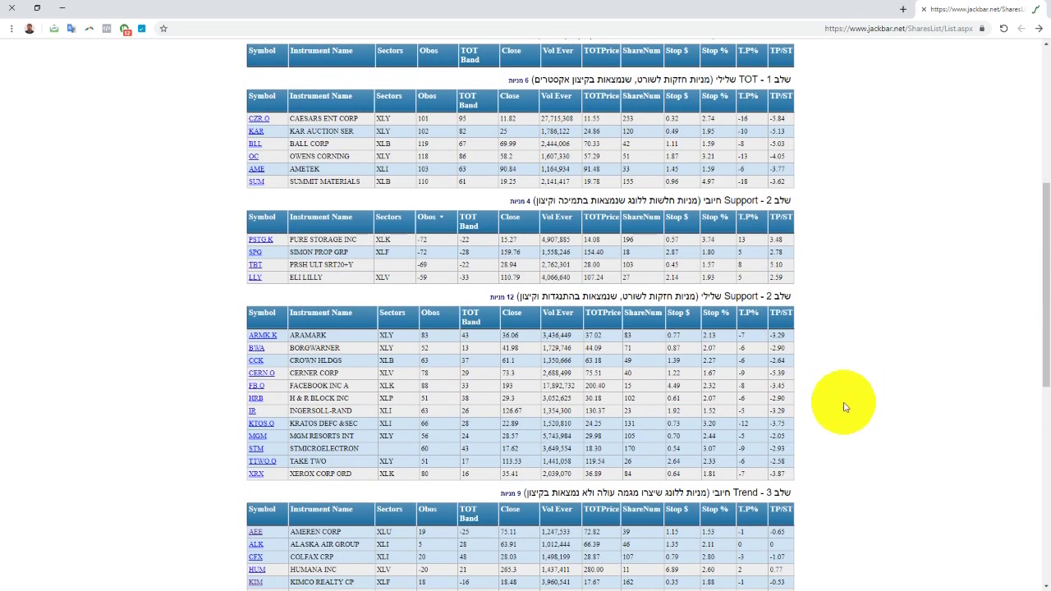
- Sort the negative stage 2 Support table of short candidates by Obos from highest to lowest
scroll(845, 403, down, 2)
scroll(845, 406, up, 2)
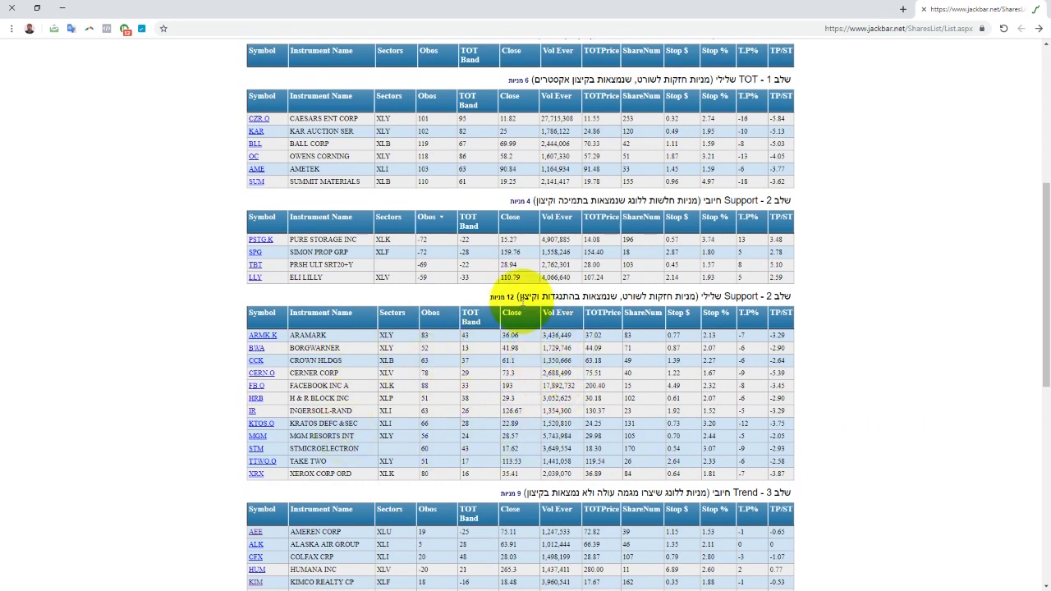
click(431, 315)
click(431, 315)
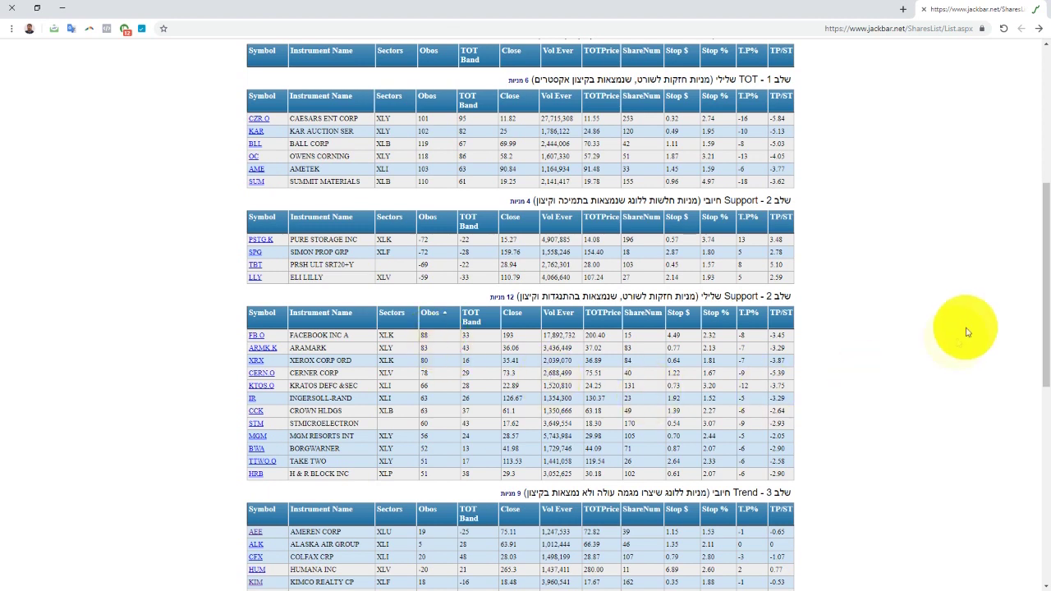
- Draw a horizontal line on the Facebook chart in MetaStock and raise it to the late April 2019 high, about 198
click(790, 322)
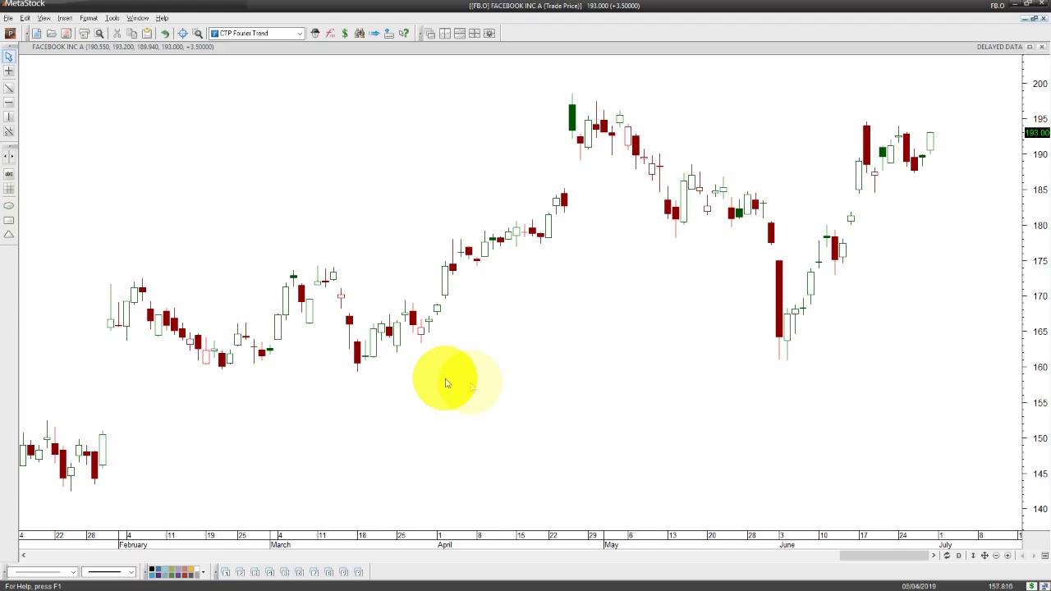
click(9, 103)
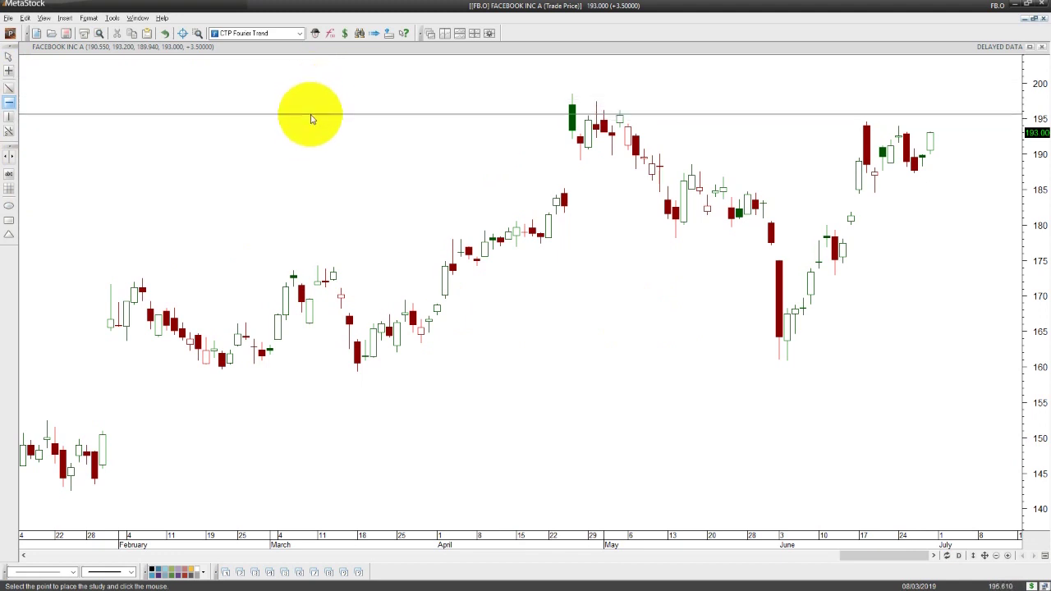
click(317, 114)
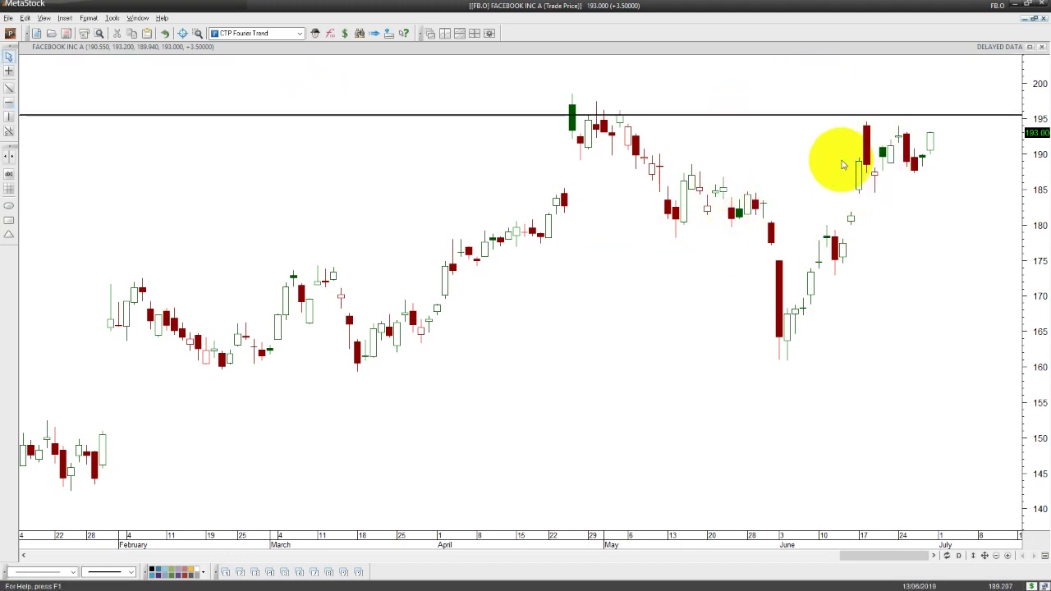
drag(544, 115, 554, 101)
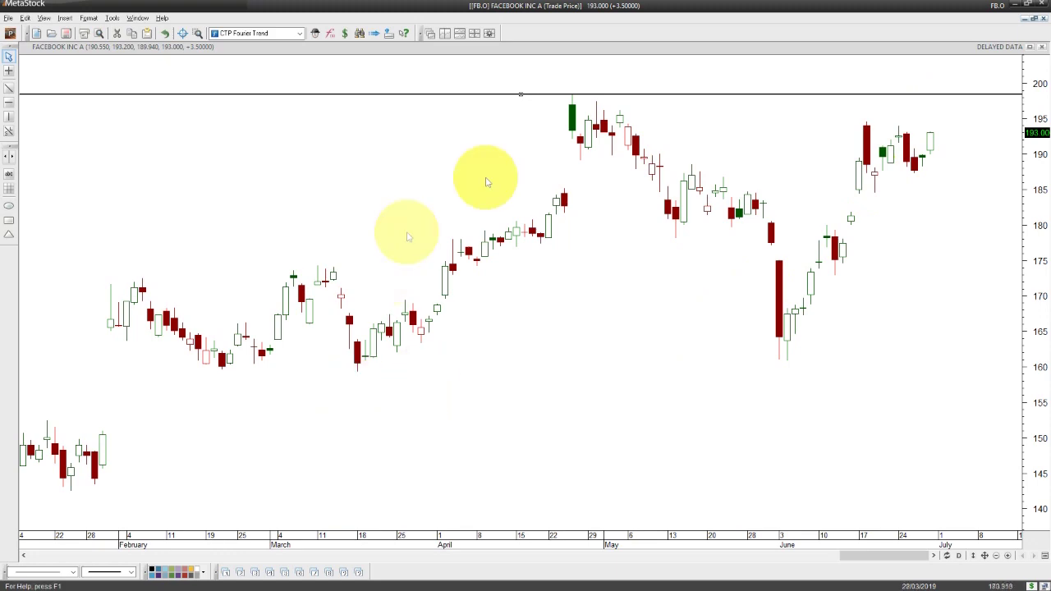
- Open Facebook in the daily, weekly and monthly layout and draw a horizontal line at the daily chart's late April 2019 high, about 199
click(277, 571)
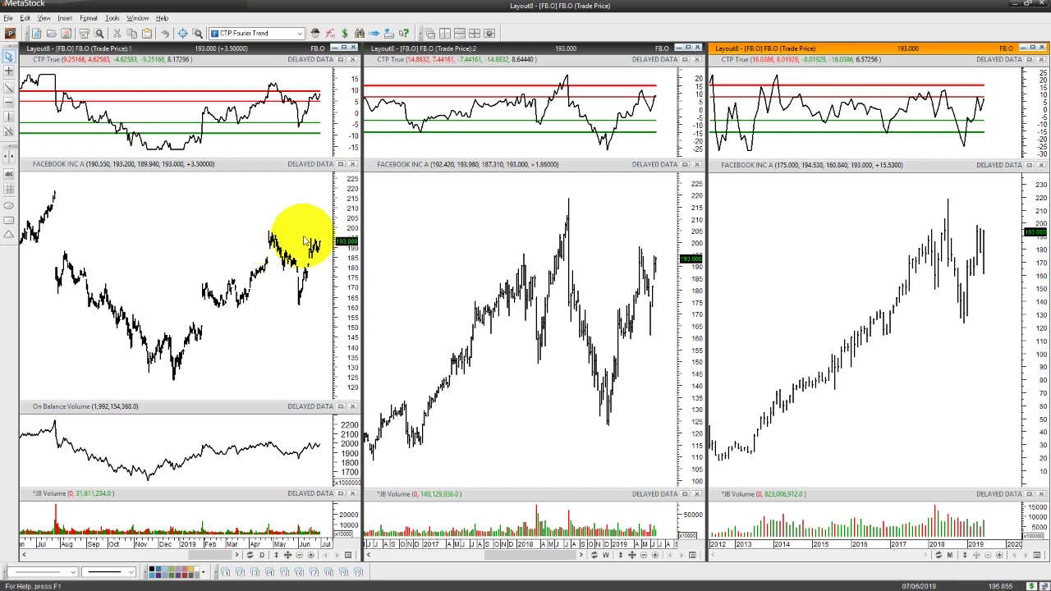
mouse_move(326, 256)
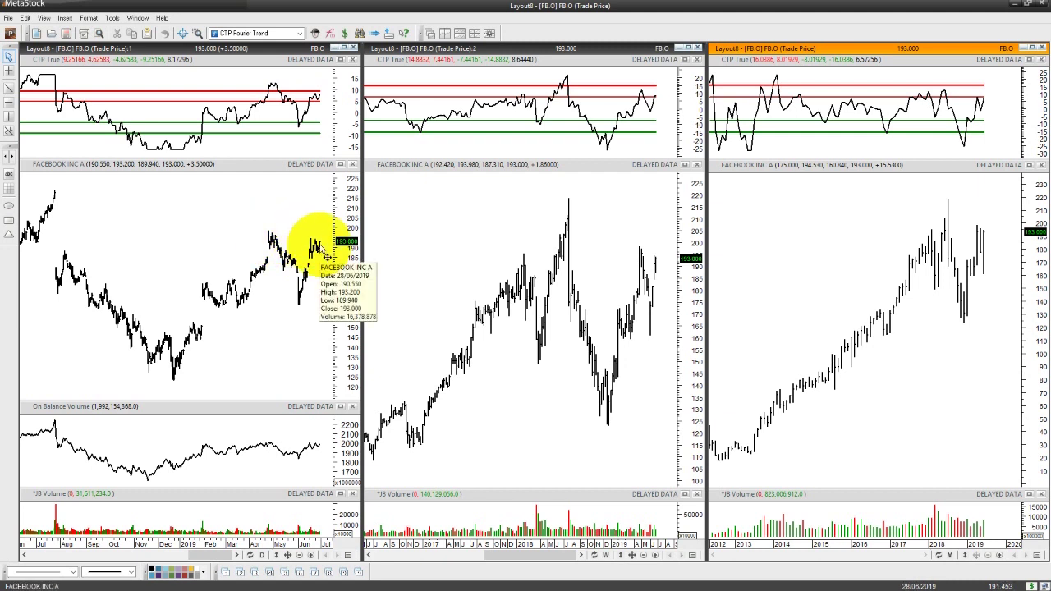
click(9, 102)
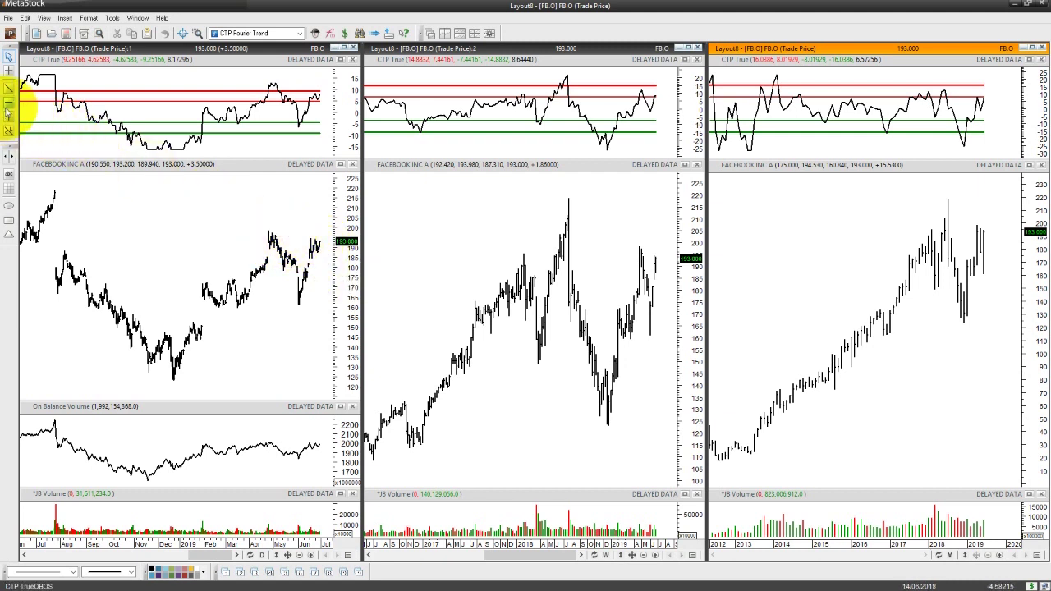
click(217, 230)
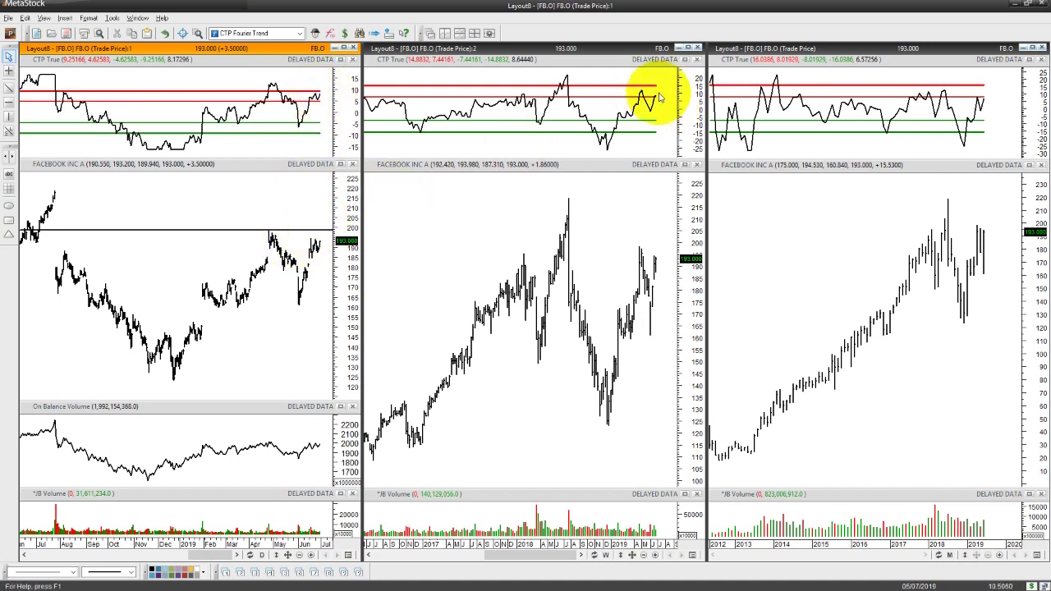
- Examine Facebook's weekly and monthly CTP True readings and the weekly price bar at the December 2018 low
mouse_move(659, 103)
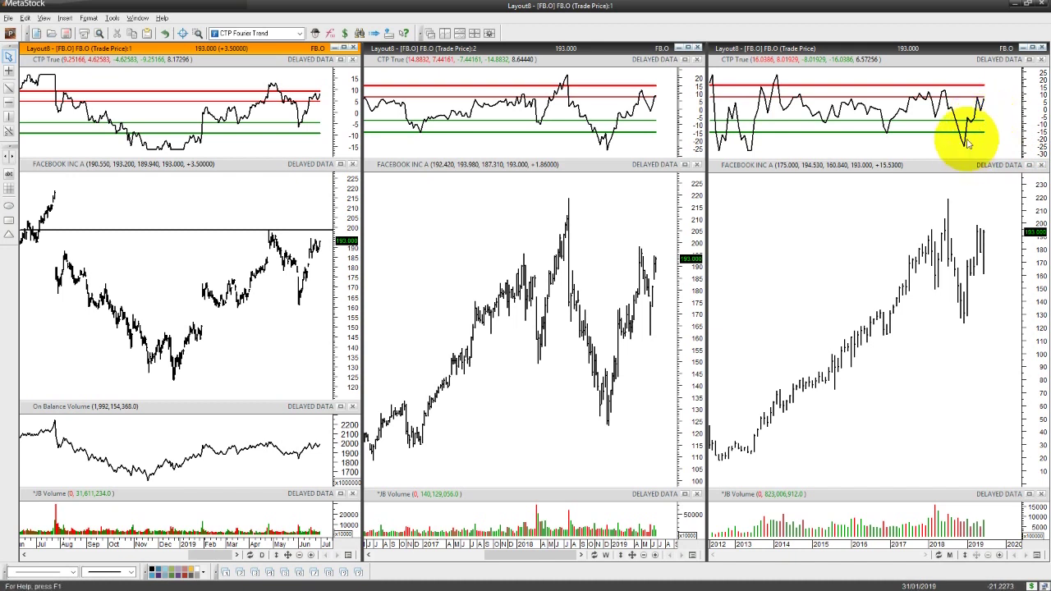
mouse_move(612, 420)
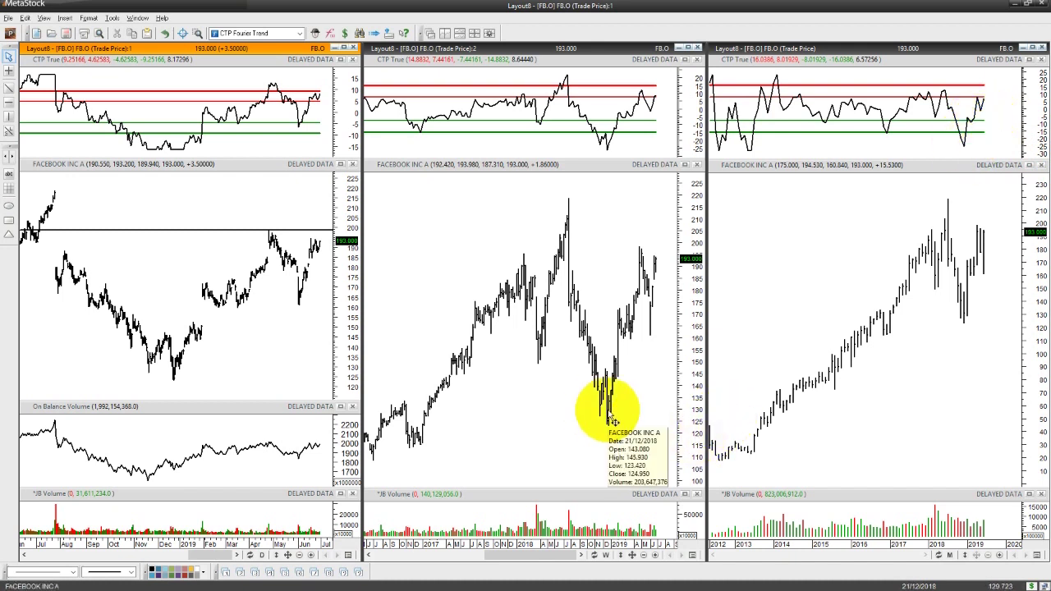